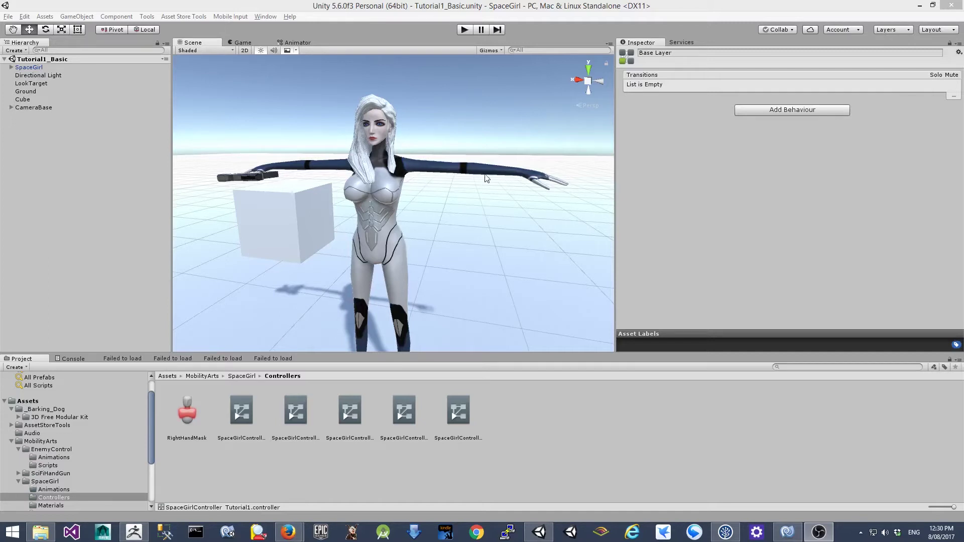
Step: Show the Animator graph, and play-test the Tutorial1_Basic scene by moving the character around
{"action": "left_click", "coordinate": [300, 42]}
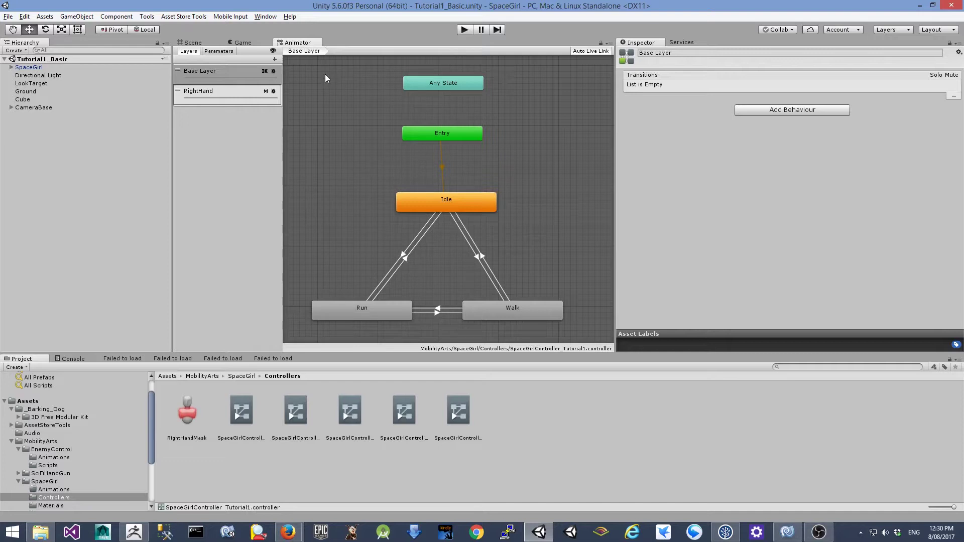
{"action": "left_click", "coordinate": [465, 30]}
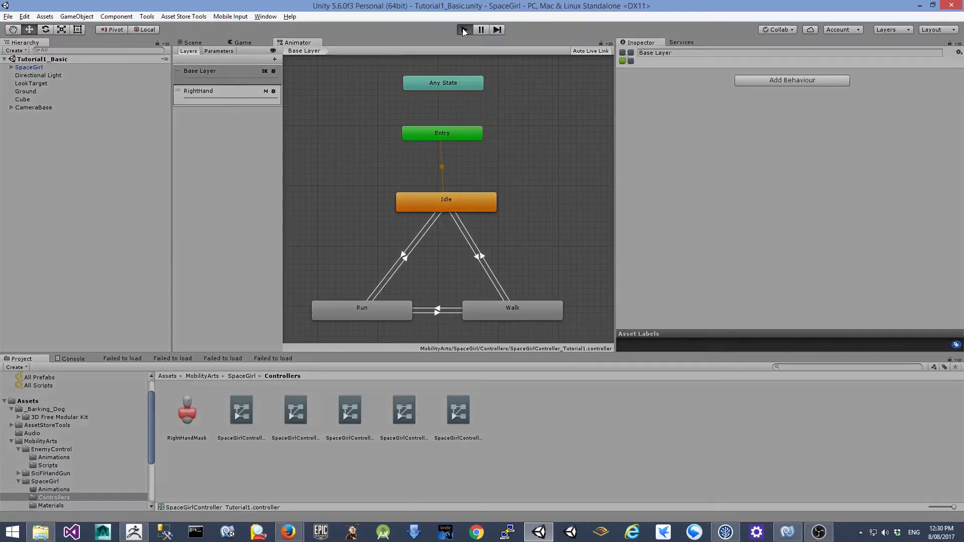
{"action": "key", "text": "a"}
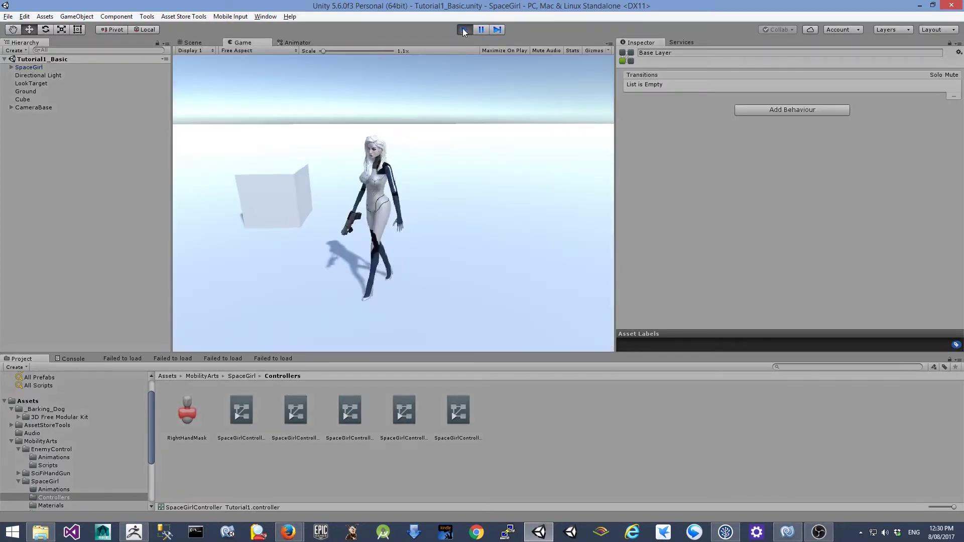
{"action": "key", "text": "w"}
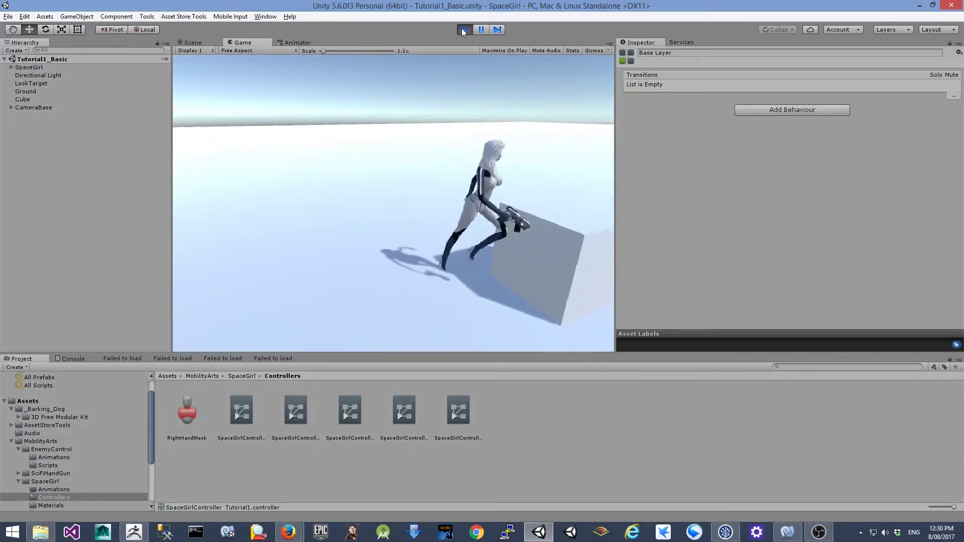
{"action": "left_click", "coordinate": [463, 30]}
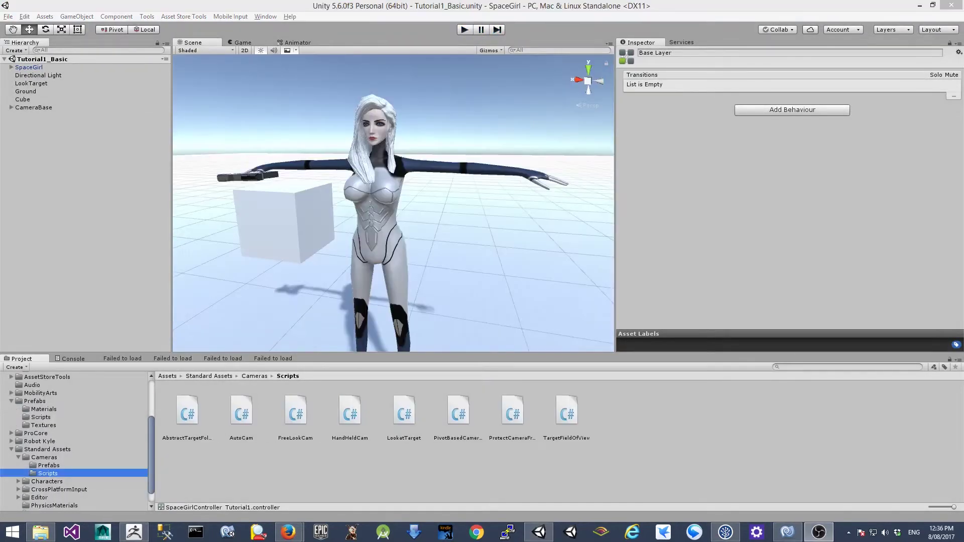
Step: Create a new scene and save it in the project's Assets folder as DemoScene
{"action": "left_click", "coordinate": [9, 18]}
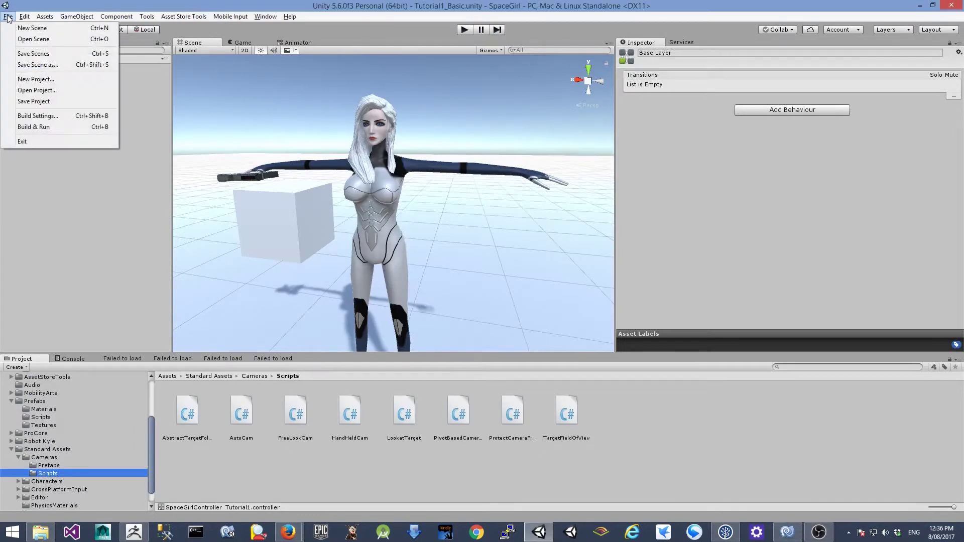
{"action": "left_click", "coordinate": [23, 29]}
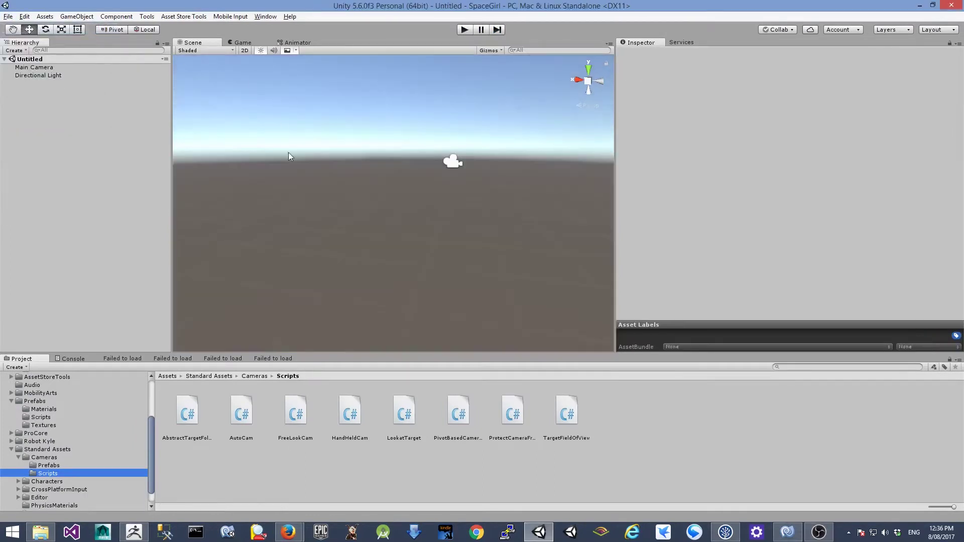
{"action": "left_click", "coordinate": [8, 18]}
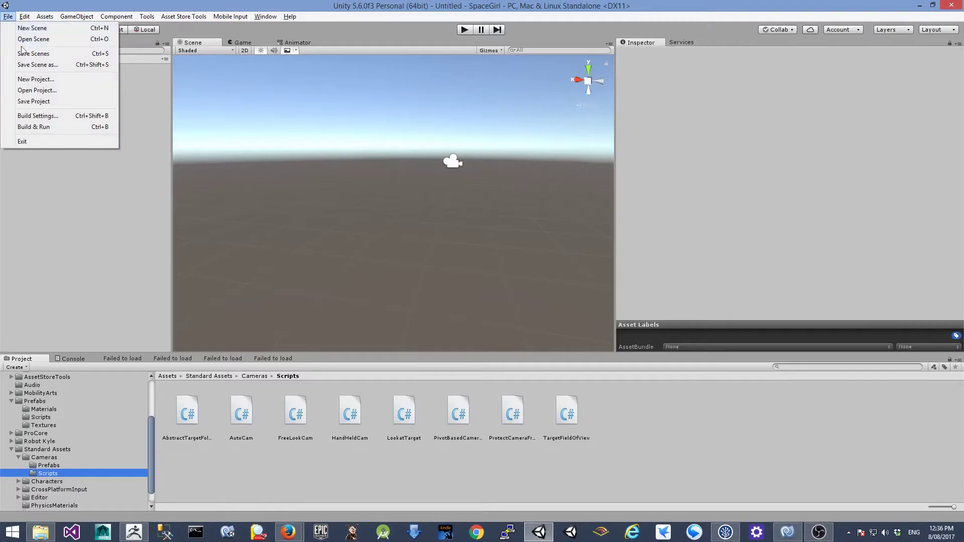
{"action": "left_click", "coordinate": [51, 65]}
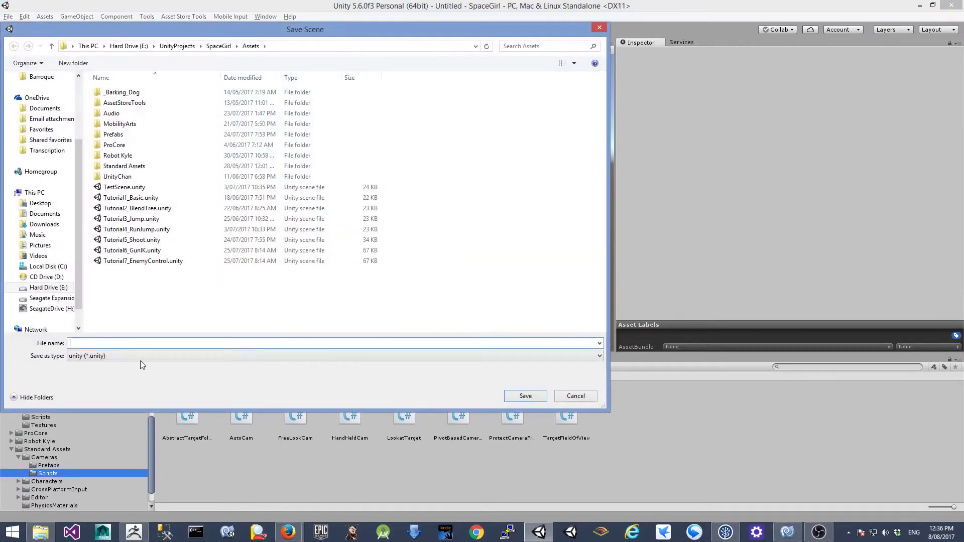
{"action": "type", "text": "DemoScene"}
{"action": "left_click", "coordinate": [521, 400]}
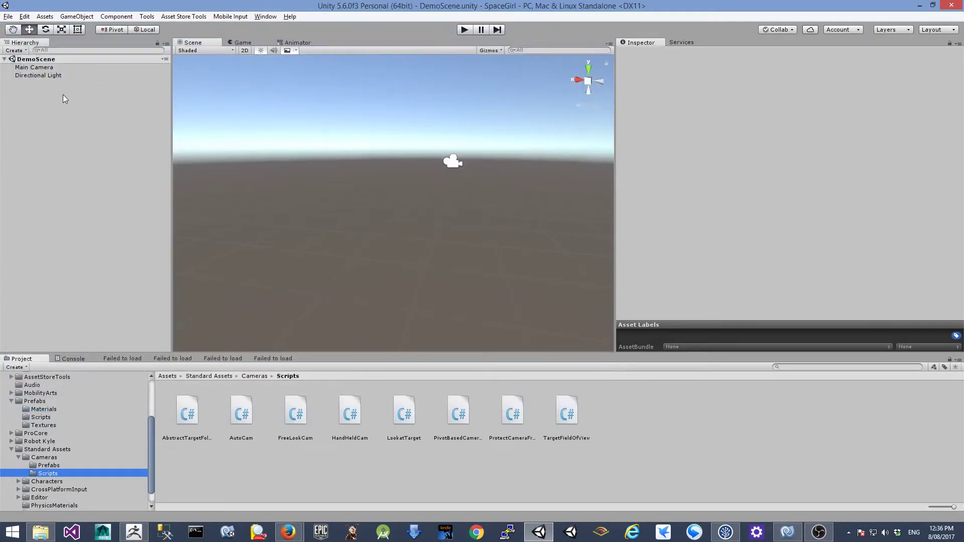
Step: Add a 3D cube to the scene and rename it Ground
{"action": "left_click", "coordinate": [75, 17]}
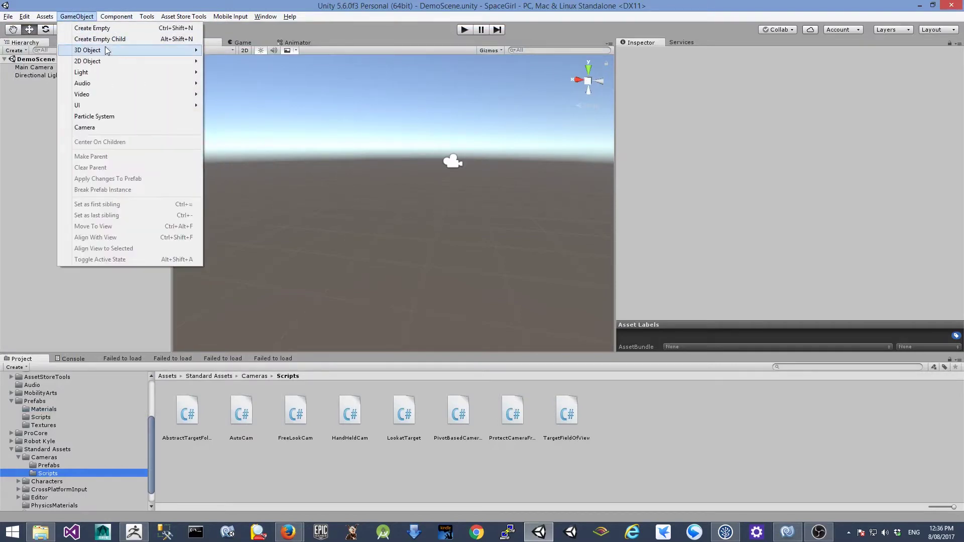
{"action": "mouse_move", "coordinate": [107, 50]}
{"action": "left_click", "coordinate": [226, 51]}
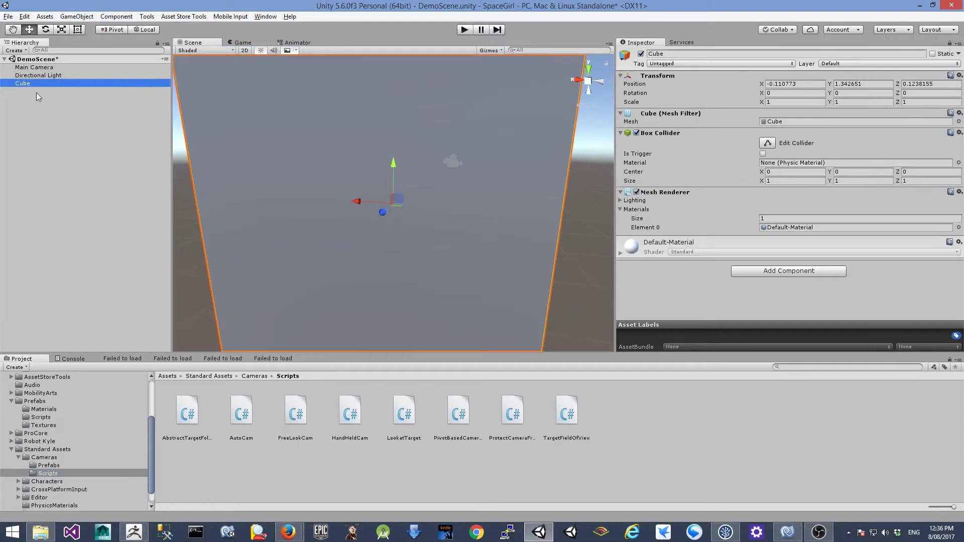
{"action": "left_click", "coordinate": [26, 83]}
{"action": "type", "text": "Ground"}
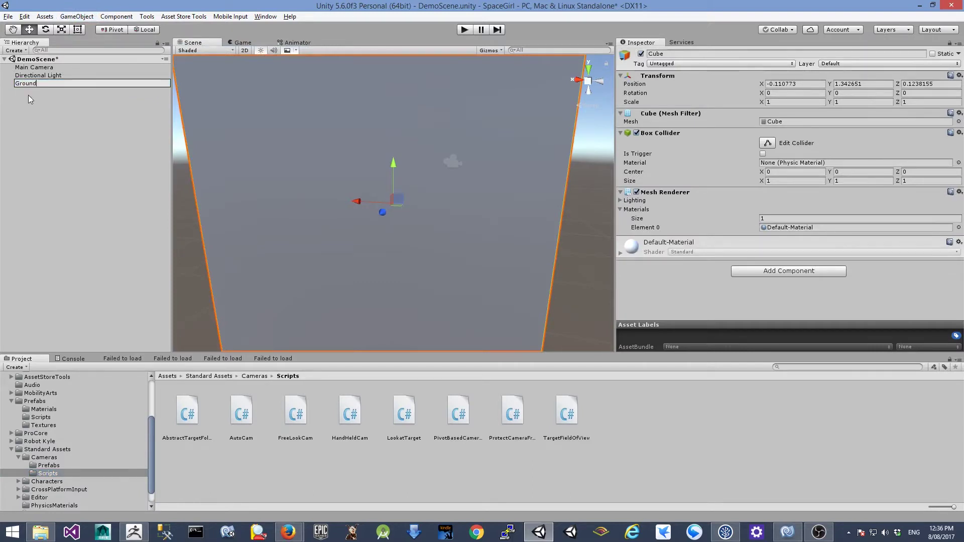
{"action": "left_click", "coordinate": [28, 95]}
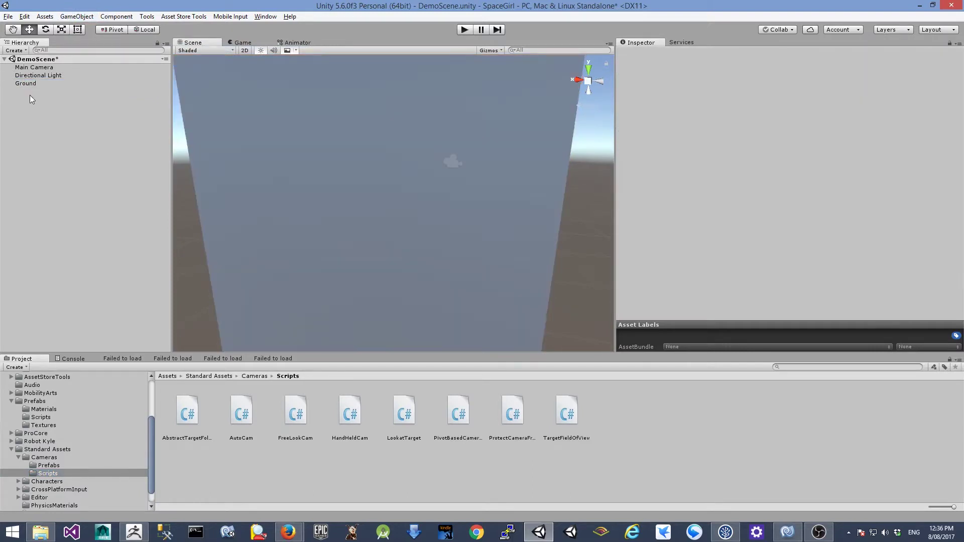
Step: Set the Ground object's scale to 100 in X and 100 in Z
{"action": "left_click", "coordinate": [41, 83]}
{"action": "left_click", "coordinate": [797, 103]}
{"action": "type", "text": "00"}
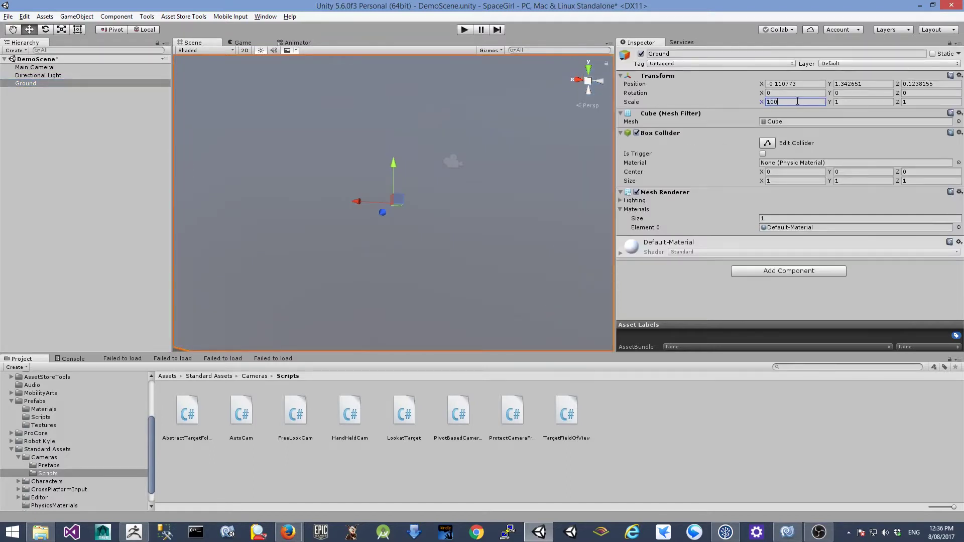
{"action": "left_click", "coordinate": [933, 102]}
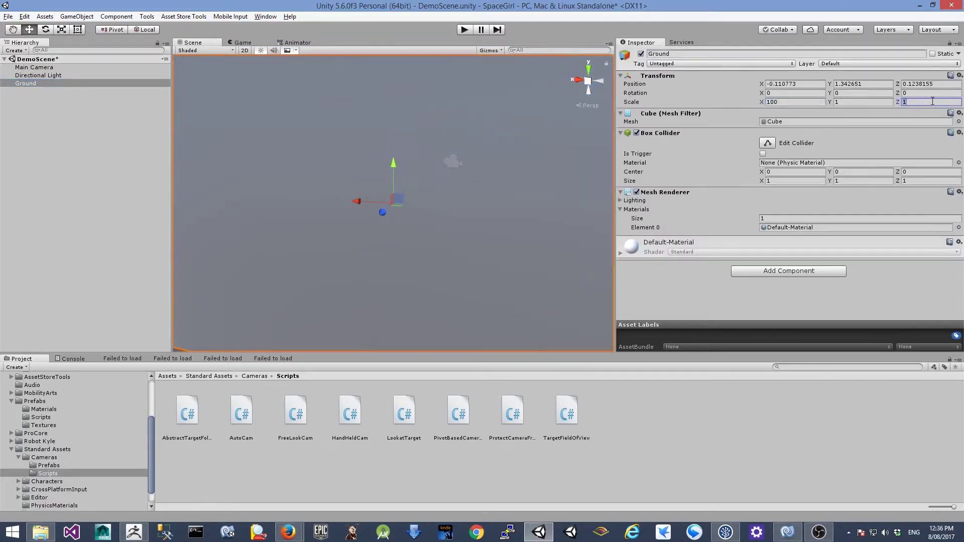
{"action": "type", "text": "00"}
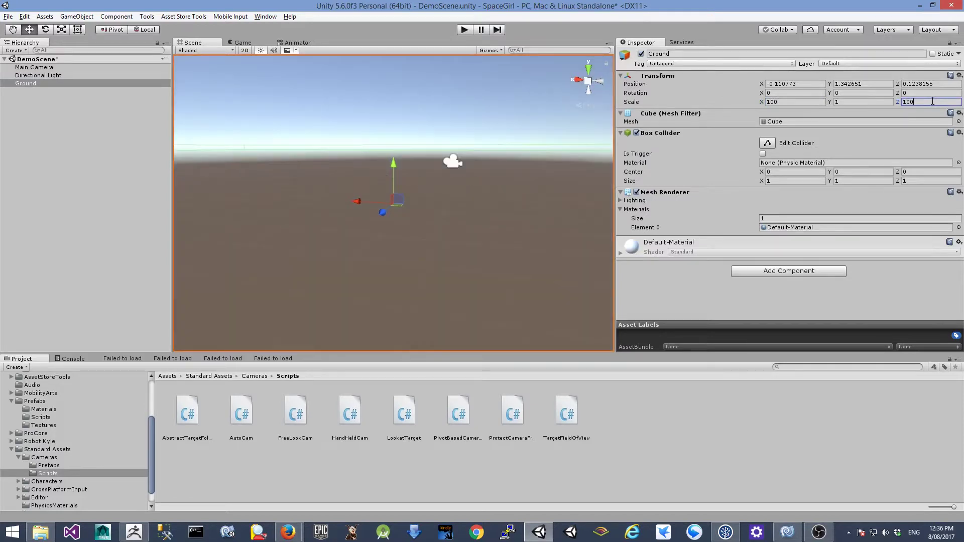
{"action": "left_click", "coordinate": [876, 94]}
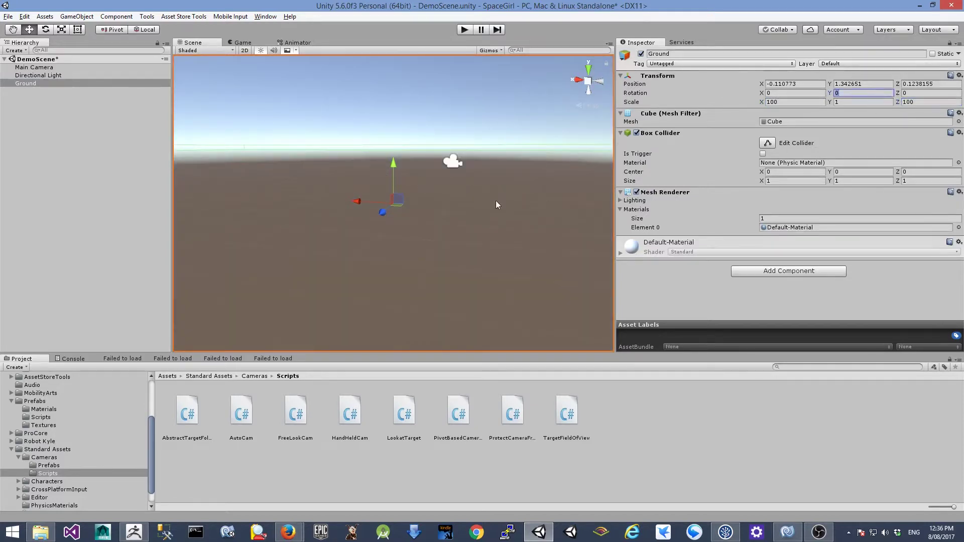
Step: Set the Ground object's position to X 0, Y -0.5, Z 0
{"action": "scroll", "coordinate": [447, 240], "scroll_direction": "down", "scroll_amount": 2}
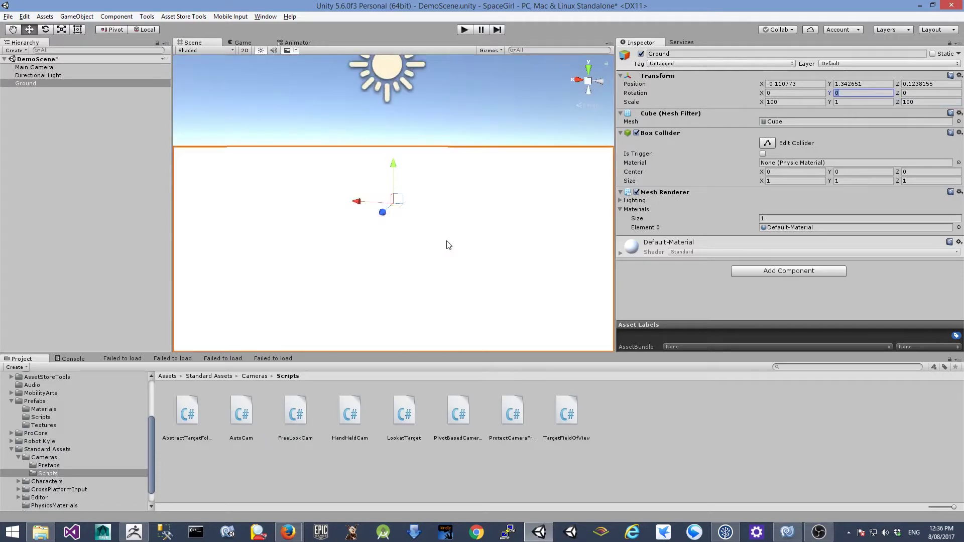
{"action": "left_click_drag", "start_coordinate": [450, 244], "coordinate": [430, 245], "text": "alt"}
{"action": "left_click", "coordinate": [824, 84]}
{"action": "type", "text": "0"}
{"action": "key", "text": "Tab"}
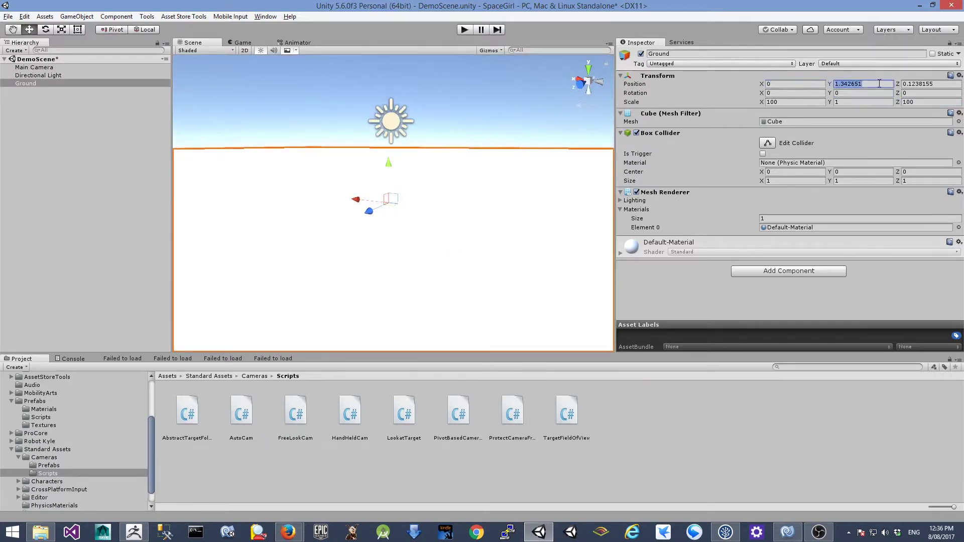
{"action": "type", "text": "0"}
{"action": "key", "text": "Tab"}
{"action": "type", "text": "0"}
{"action": "left_click", "coordinate": [846, 85]}
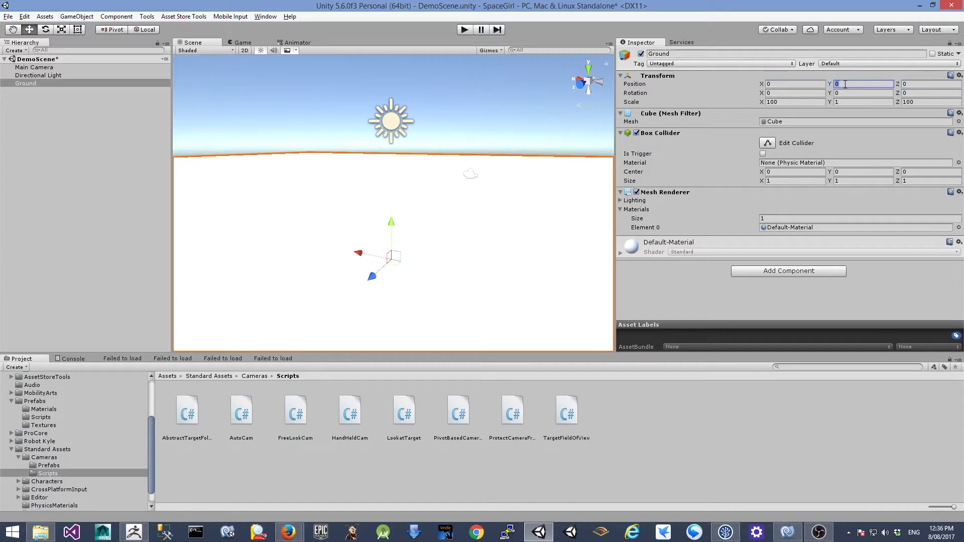
{"action": "type", "text": "-0.5"}
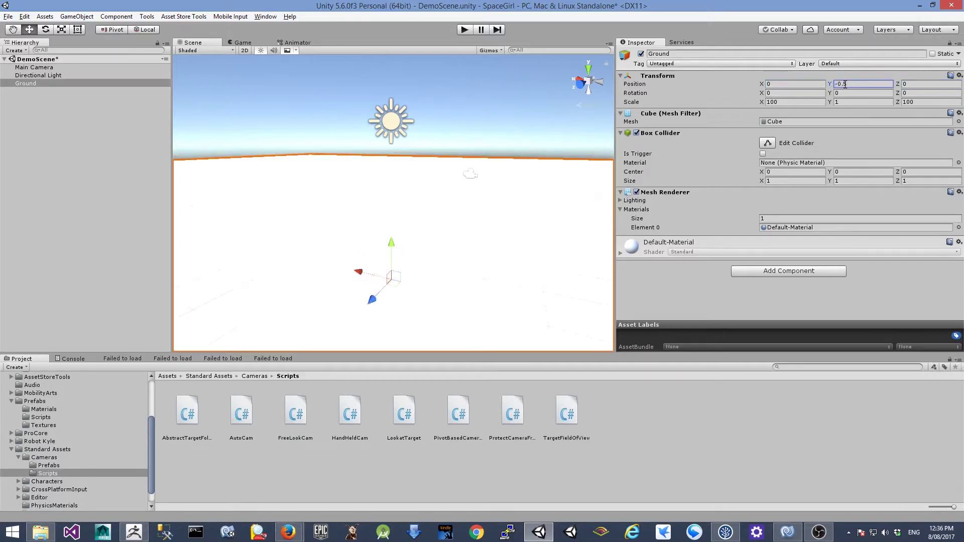
Step: Set the Directional Light's intensity to 0.5
{"action": "left_click_drag", "start_coordinate": [474, 260], "coordinate": [466, 292], "text": "alt"}
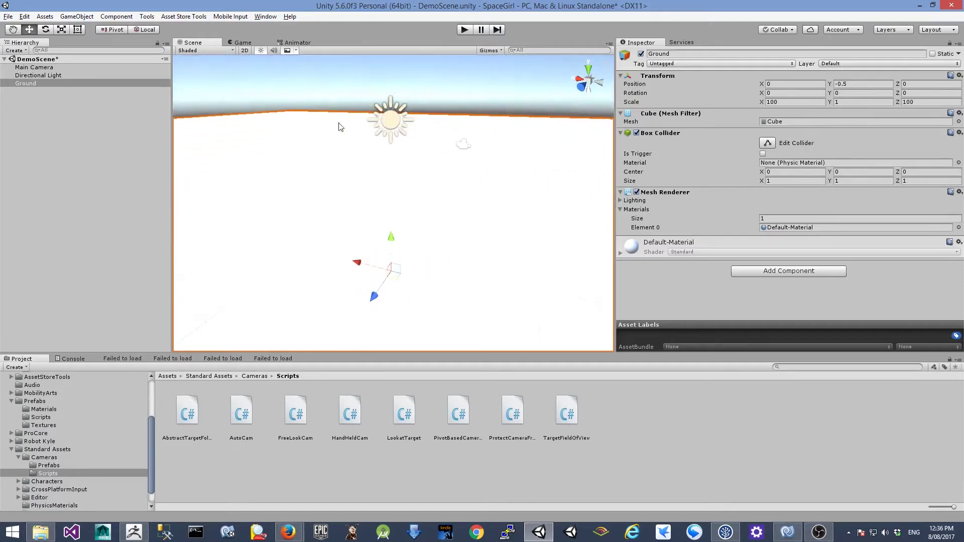
{"action": "left_click", "coordinate": [56, 78]}
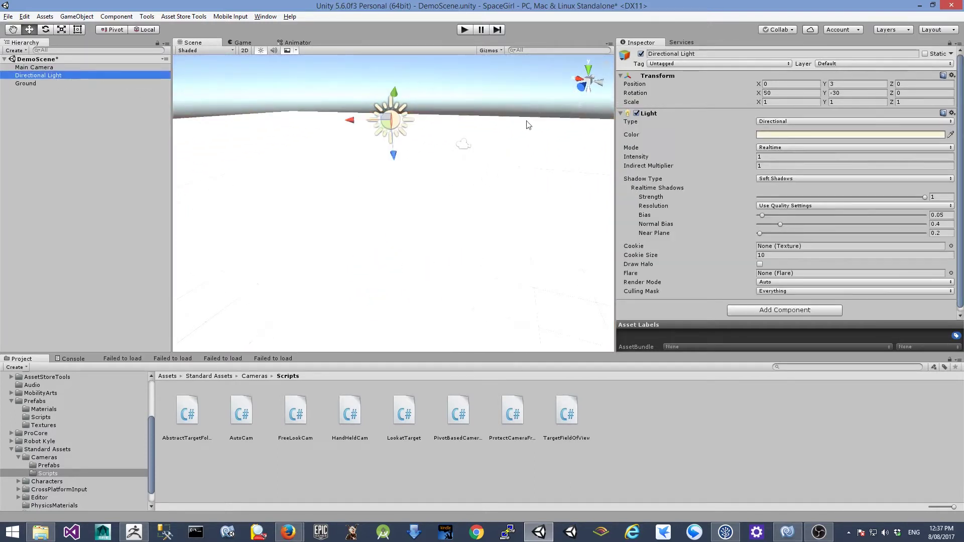
{"action": "left_click", "coordinate": [781, 159]}
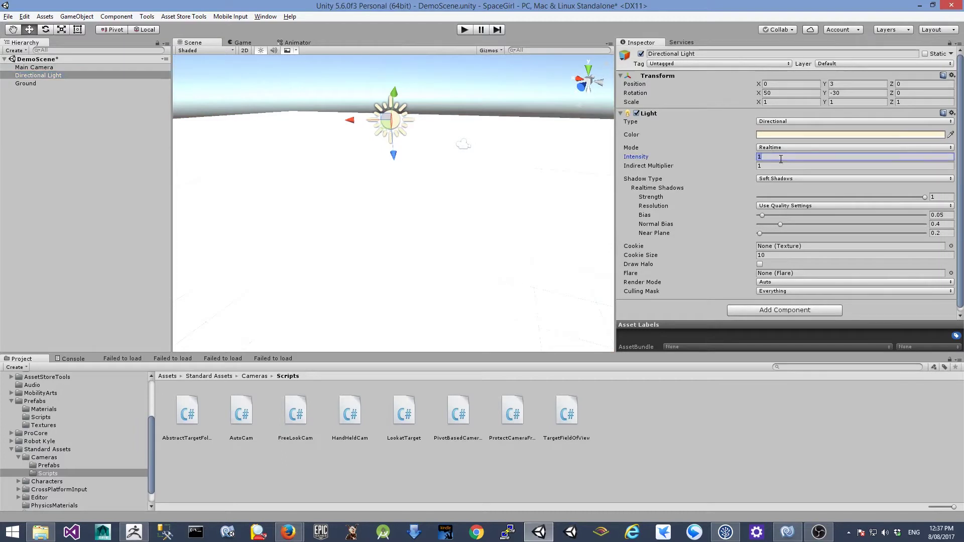
{"action": "type", "text": "0.5"}
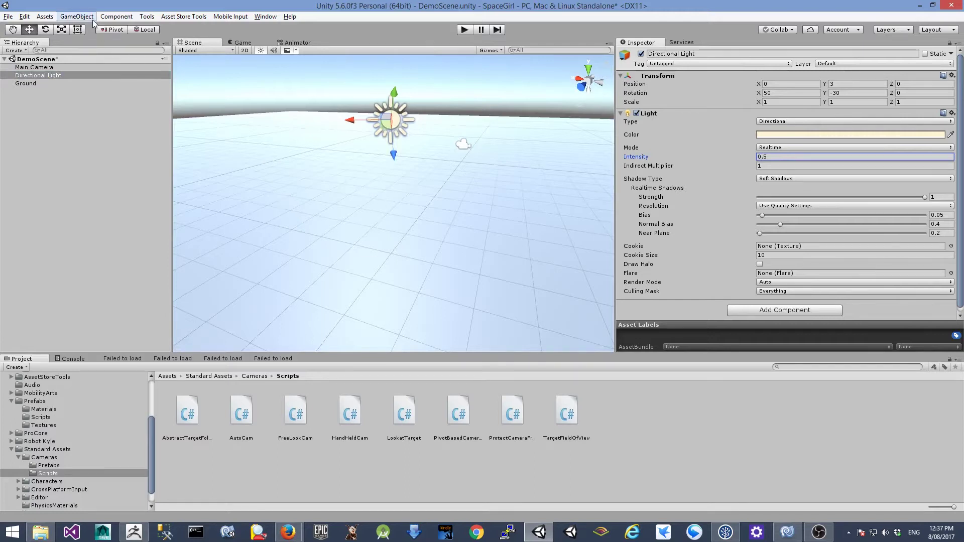
Step: Add another 3D cube to the scene and set its position to X 0, Y 0.5, Z 2
{"action": "left_click", "coordinate": [77, 16]}
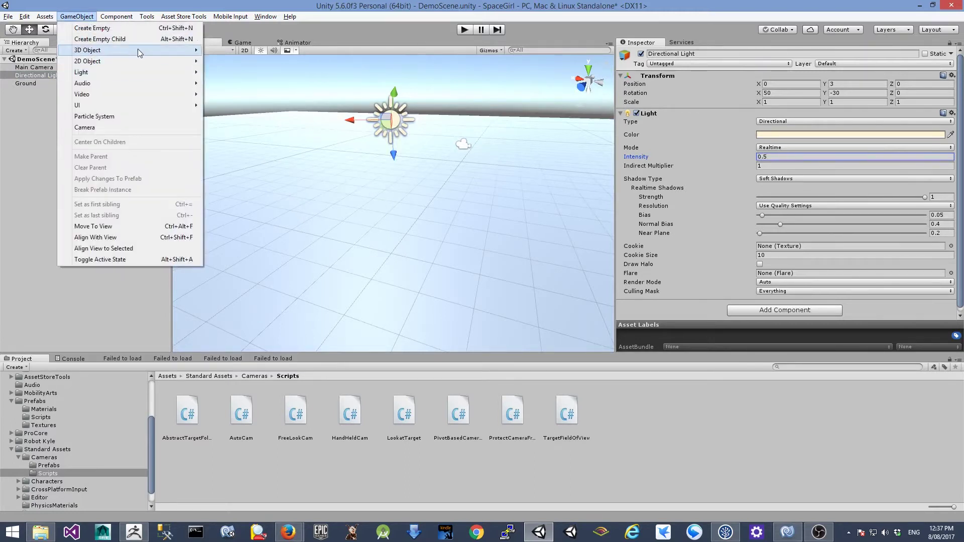
{"action": "mouse_move", "coordinate": [140, 48]}
{"action": "left_click", "coordinate": [260, 49]}
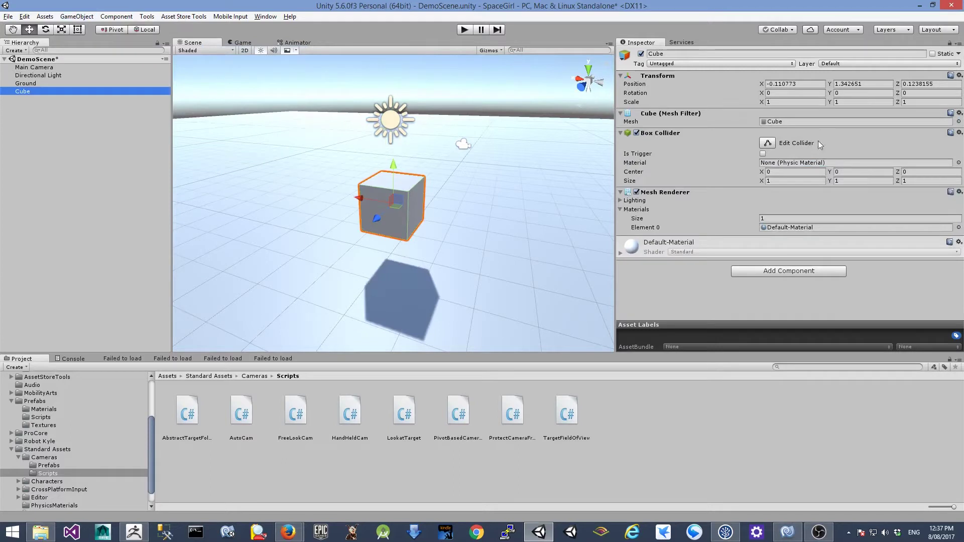
{"action": "left_click", "coordinate": [867, 84]}
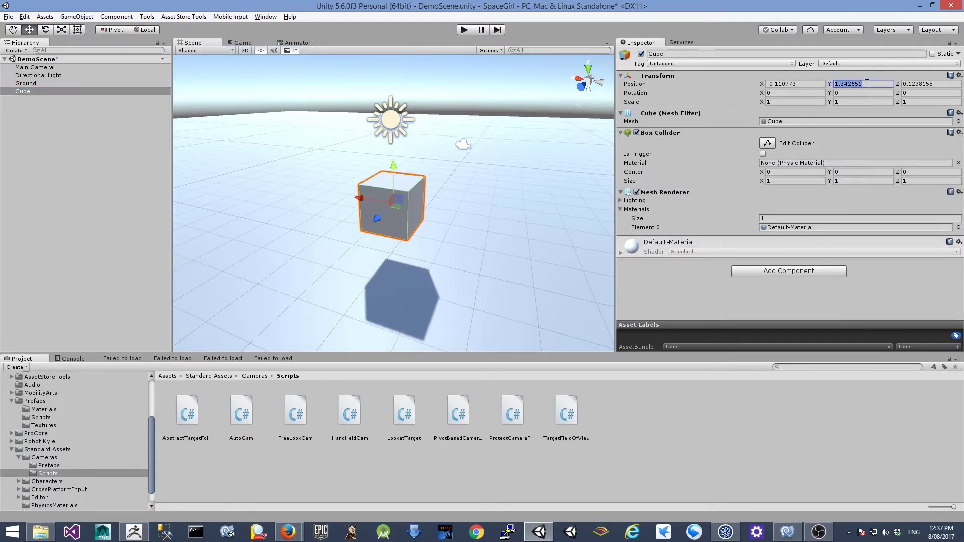
{"action": "type", "text": "0.5"}
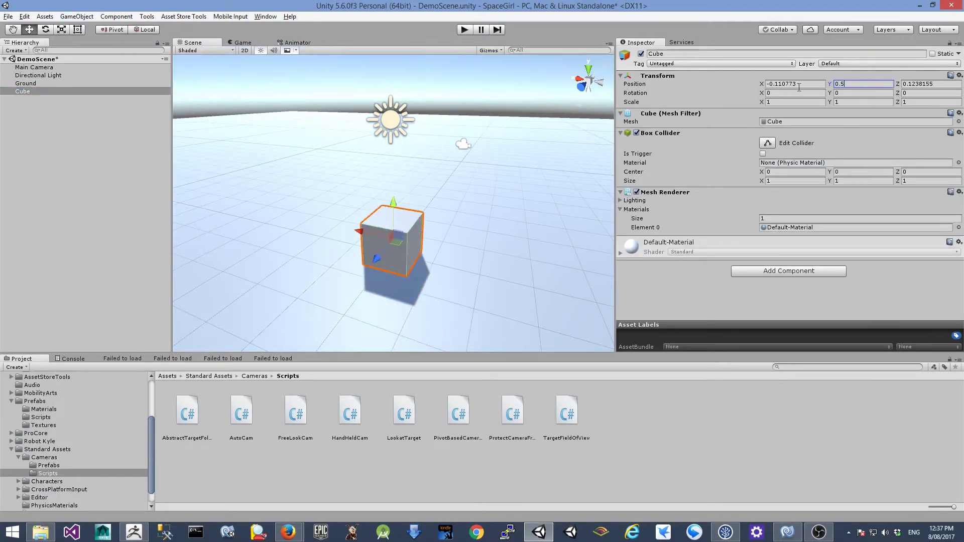
{"action": "left_click", "coordinate": [800, 84]}
{"action": "type", "text": "0"}
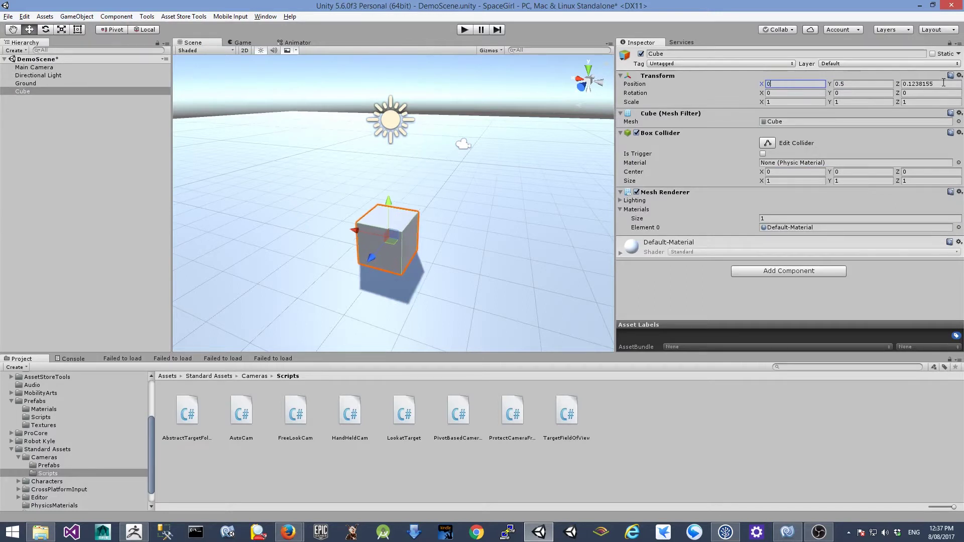
{"action": "left_click", "coordinate": [944, 84]}
{"action": "type", "text": "2"}
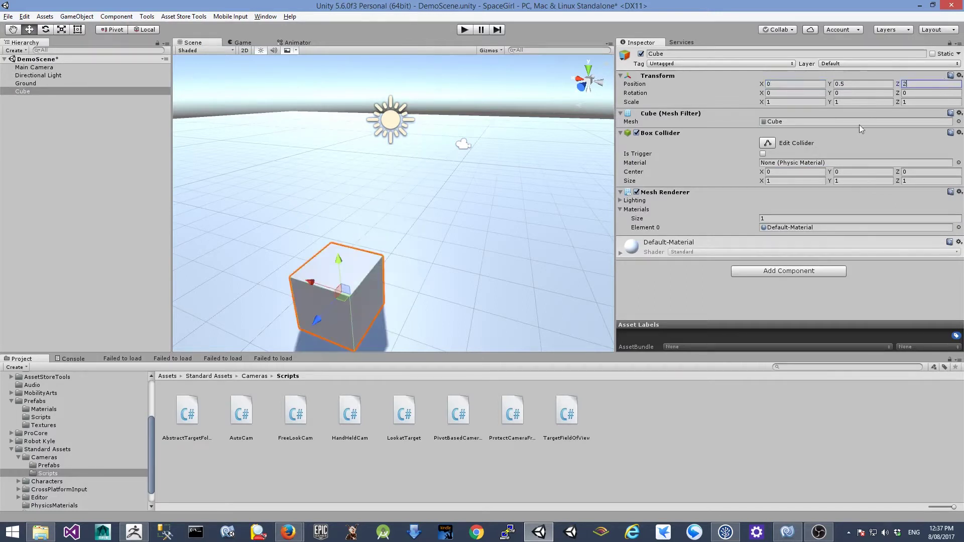
Step: Open the SpaceGirl folder inside the MobilityArts assets
{"action": "left_click_drag", "start_coordinate": [468, 303], "coordinate": [390, 254], "text": "alt"}
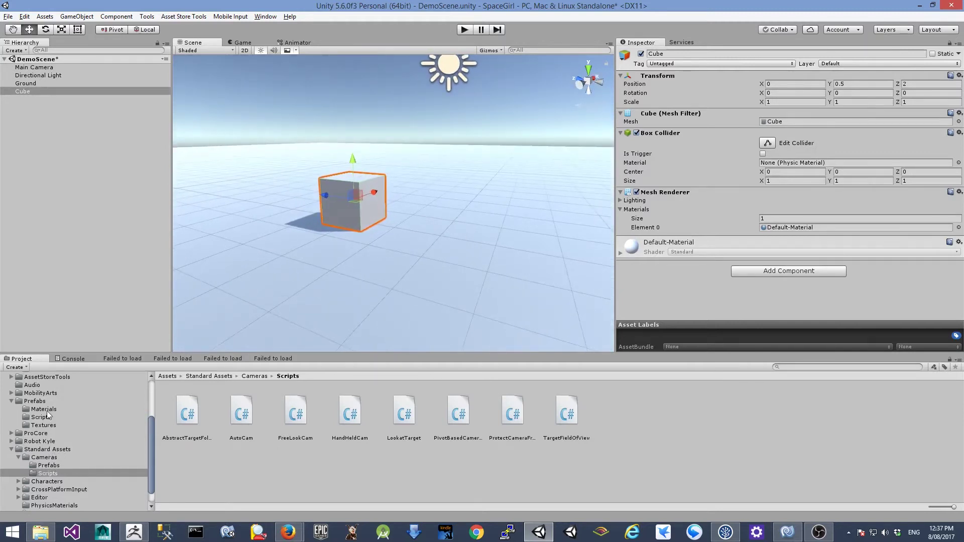
{"action": "left_click", "coordinate": [45, 394]}
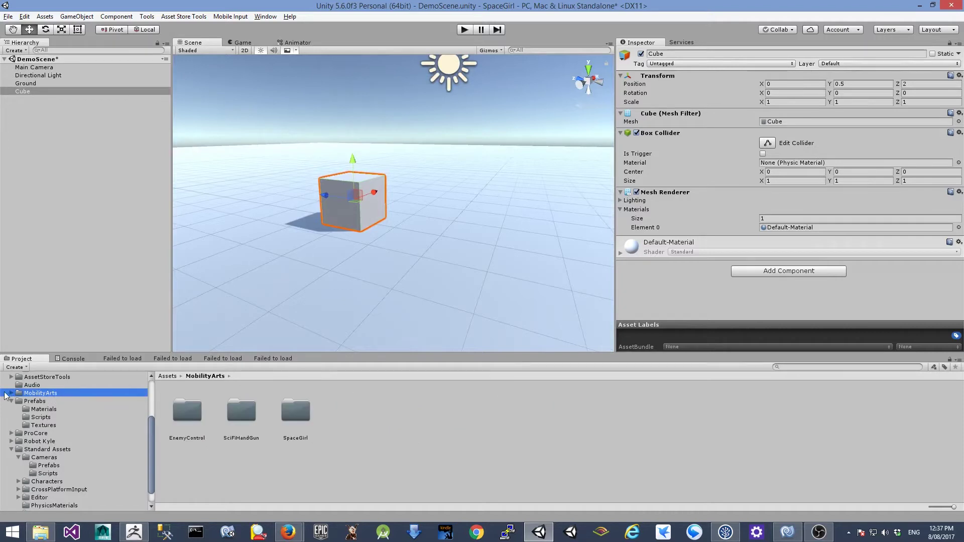
{"action": "left_click", "coordinate": [12, 394]}
{"action": "left_click", "coordinate": [64, 401]}
{"action": "scroll", "coordinate": [54, 462], "scroll_direction": "down", "scroll_amount": 3}
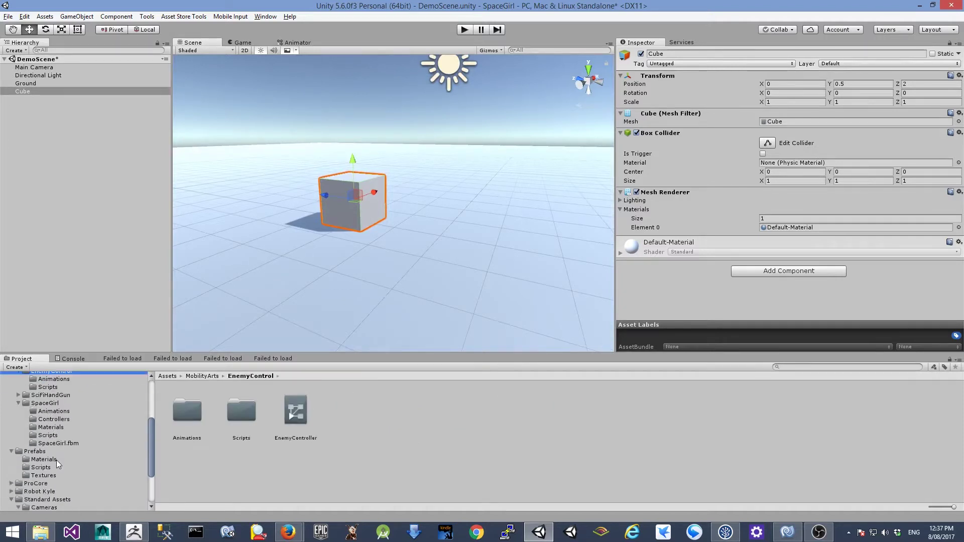
{"action": "scroll", "coordinate": [57, 460], "scroll_direction": "up", "scroll_amount": 5}
{"action": "left_click", "coordinate": [19, 426]}
{"action": "left_click", "coordinate": [41, 442]}
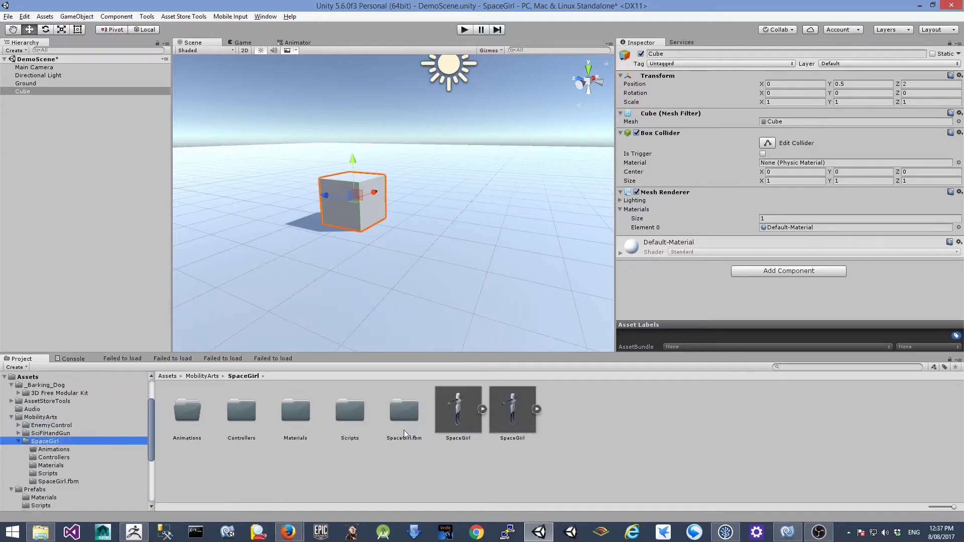
Step: Place the first SpaceGirl model in the scene and set its position to X 0 and Z 0
{"action": "left_click", "coordinate": [456, 412]}
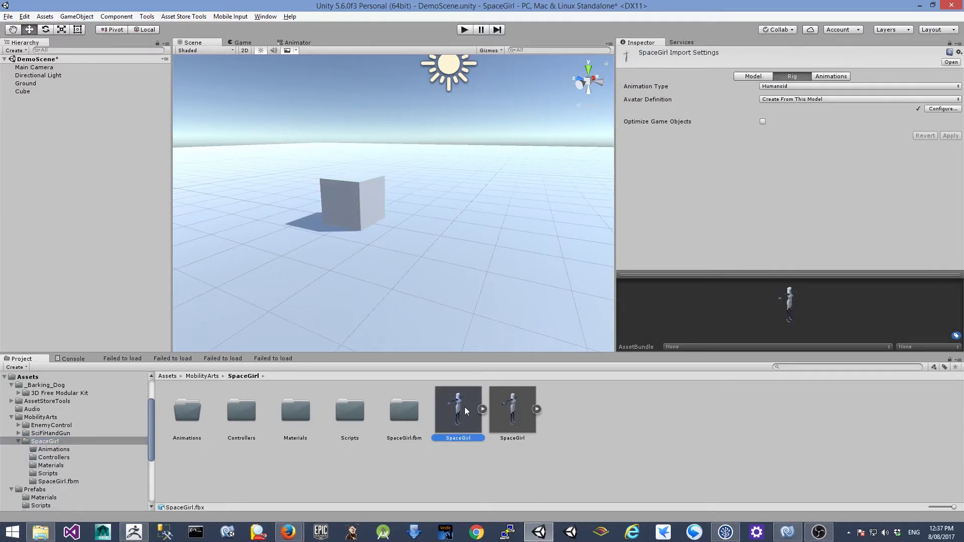
{"action": "left_click_drag", "start_coordinate": [462, 410], "coordinate": [390, 273]}
{"action": "left_click_drag", "start_coordinate": [264, 276], "coordinate": [483, 286], "text": "alt"}
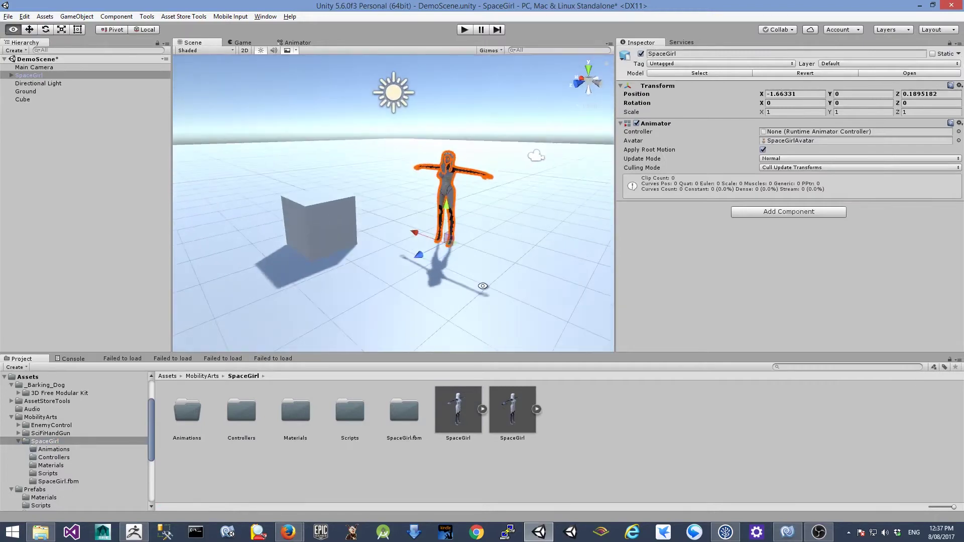
{"action": "left_click", "coordinate": [800, 95]}
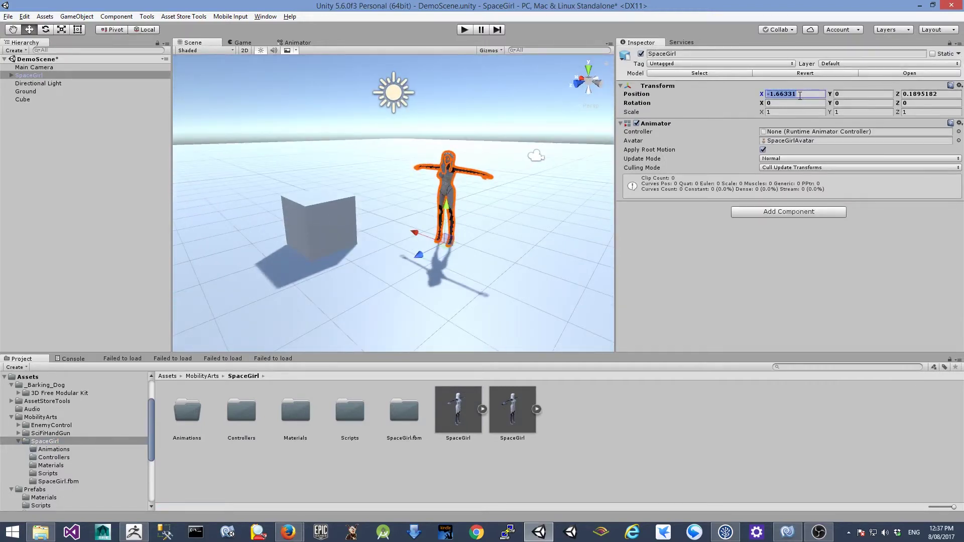
{"action": "type", "text": "0"}
{"action": "left_click", "coordinate": [932, 95]}
{"action": "type", "text": "0"}
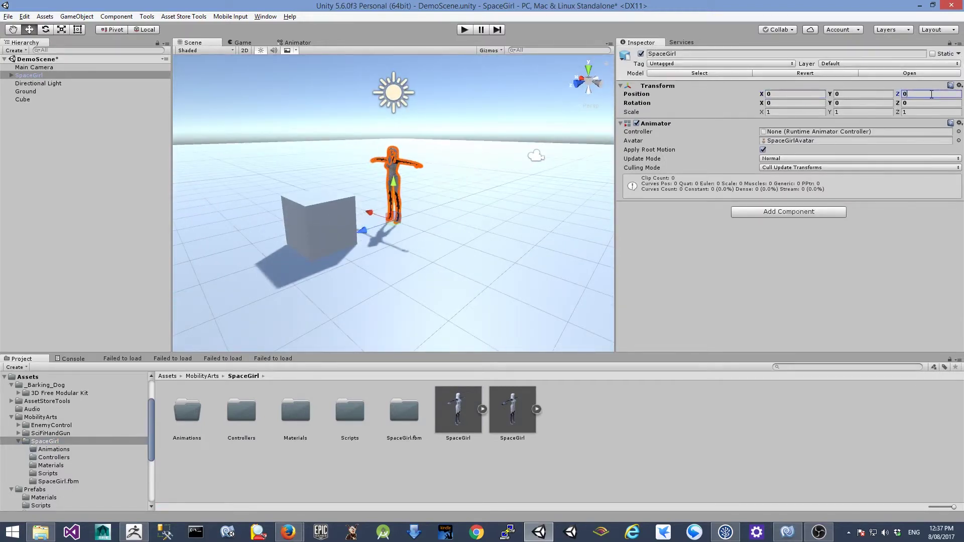
Step: Move the cube beside the SpaceGirl character and set its position to X 2 and Z 0
{"action": "left_click_drag", "start_coordinate": [518, 241], "coordinate": [439, 280], "text": "alt"}
{"action": "left_click", "coordinate": [329, 221]}
{"action": "left_click_drag", "start_coordinate": [318, 248], "coordinate": [236, 210]}
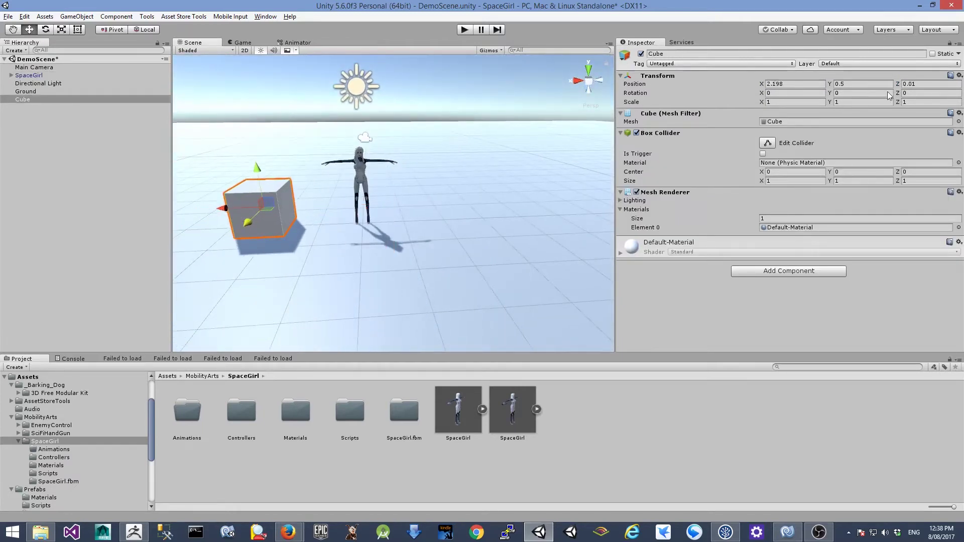
{"action": "left_click", "coordinate": [811, 84]}
{"action": "type", "text": "2"}
{"action": "left_click", "coordinate": [937, 86]}
{"action": "type", "text": "0"}
{"action": "left_click", "coordinate": [873, 93]}
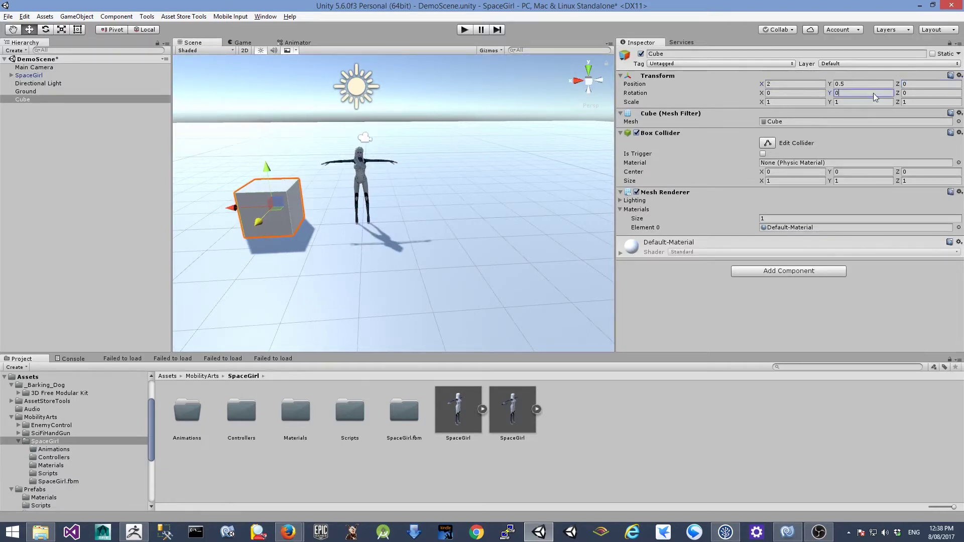
{"action": "left_click_drag", "start_coordinate": [291, 194], "coordinate": [199, 229], "text": "alt"}
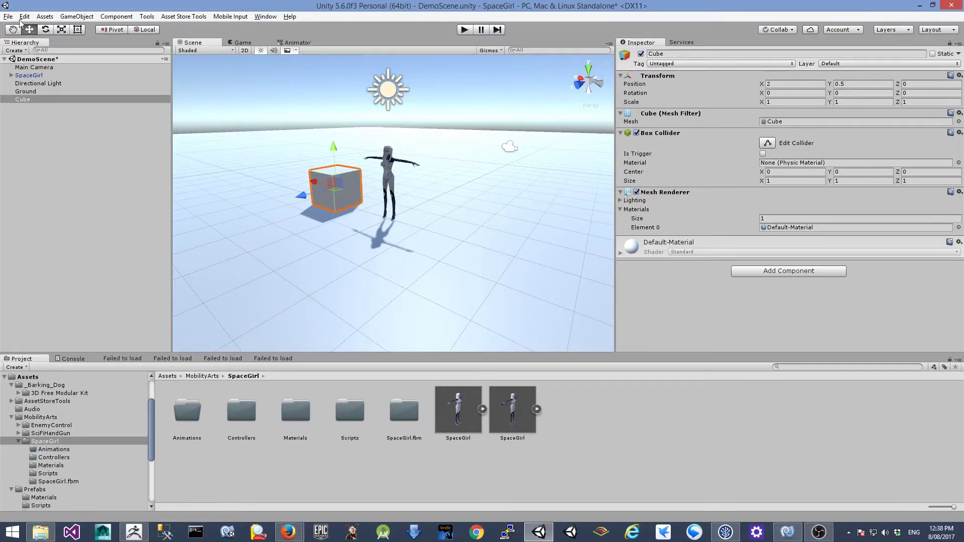
Step: Create an empty game object and rename it CameraBase
{"action": "left_click", "coordinate": [76, 17]}
{"action": "left_click", "coordinate": [89, 28]}
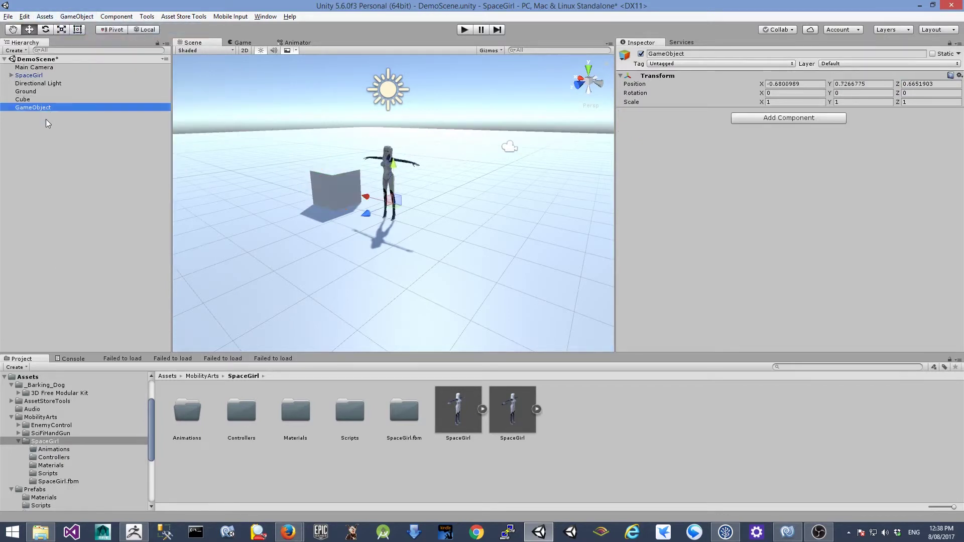
{"action": "key", "text": "F2"}
{"action": "type", "text": "Ca"}
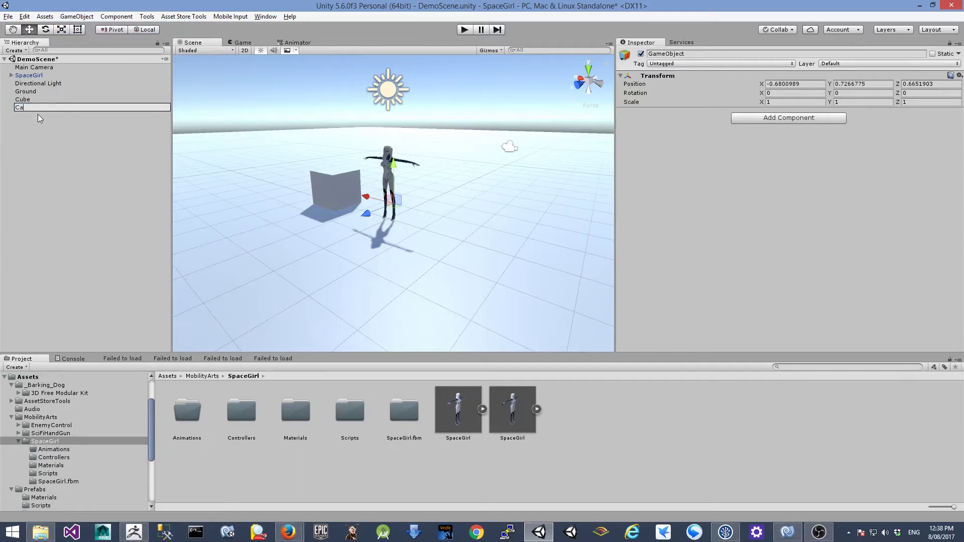
{"action": "type", "text": "meraBase"}
{"action": "left_click", "coordinate": [43, 140]}
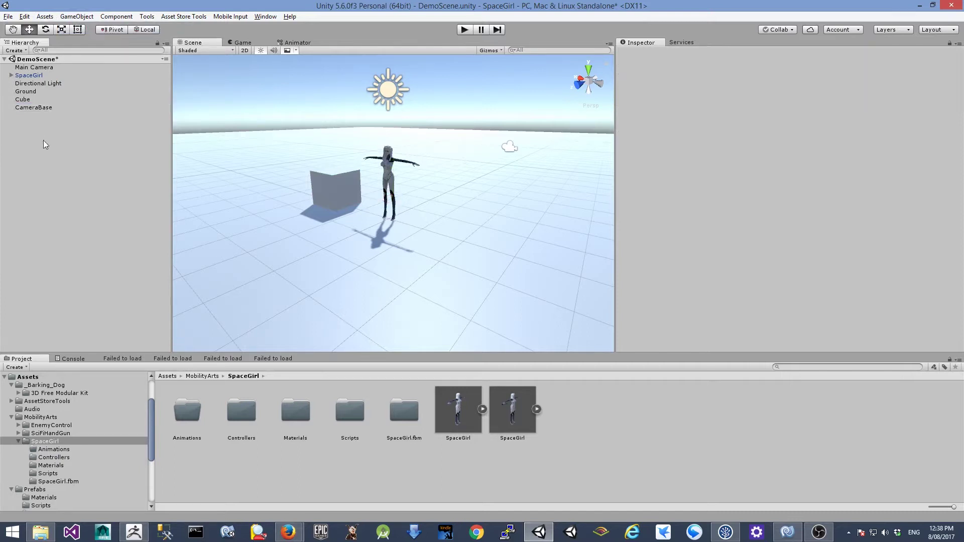
Step: Attach the AutoCam script from the Standard Assets Cameras scripts to the CameraBase object
{"action": "left_click", "coordinate": [42, 107]}
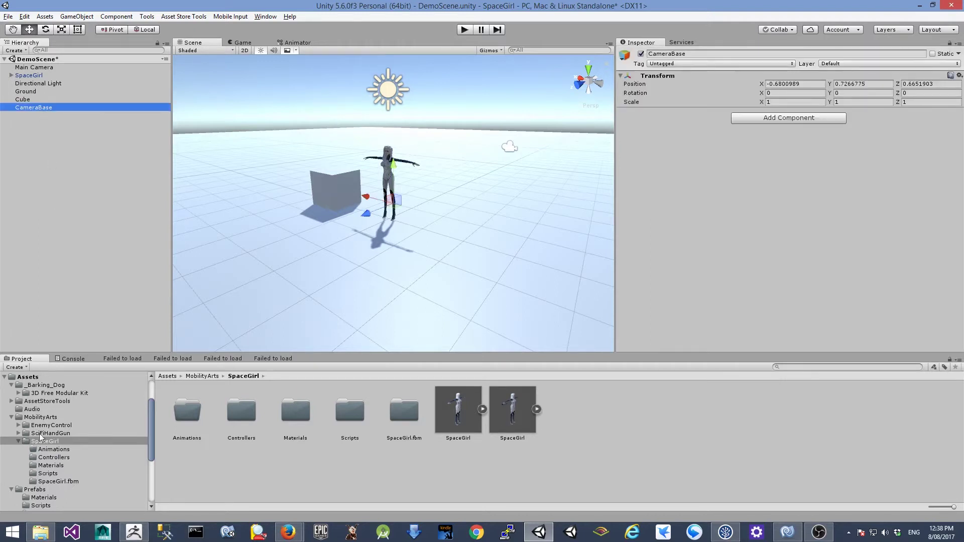
{"action": "scroll", "coordinate": [62, 463], "scroll_direction": "down", "scroll_amount": 3}
{"action": "scroll", "coordinate": [62, 463], "scroll_direction": "up", "scroll_amount": 3}
{"action": "scroll", "coordinate": [62, 463], "scroll_direction": "down", "scroll_amount": 10}
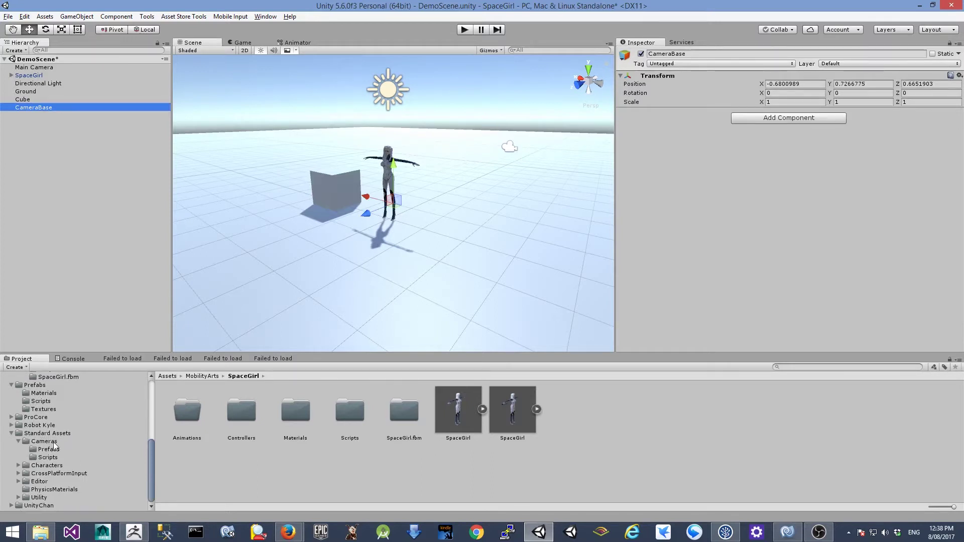
{"action": "left_click", "coordinate": [89, 442]}
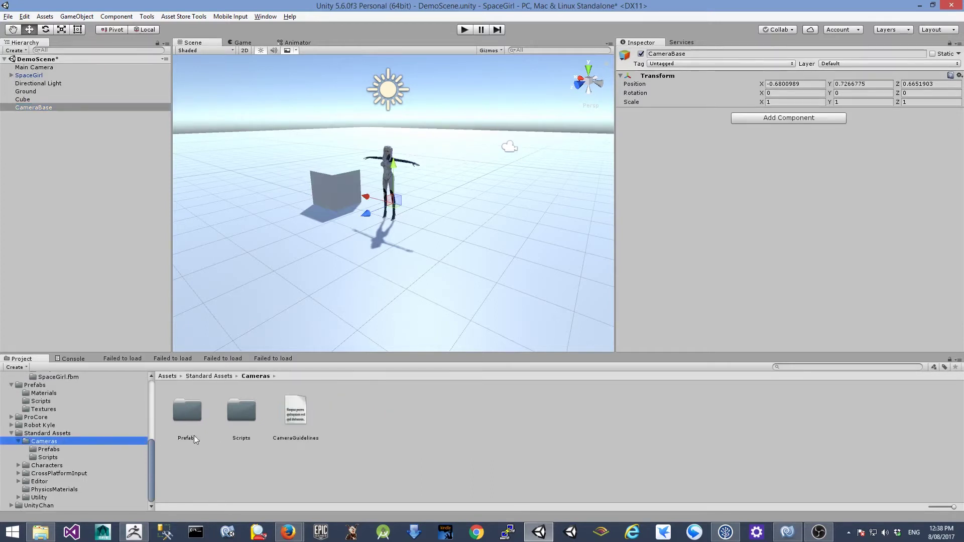
{"action": "double_click", "coordinate": [237, 422]}
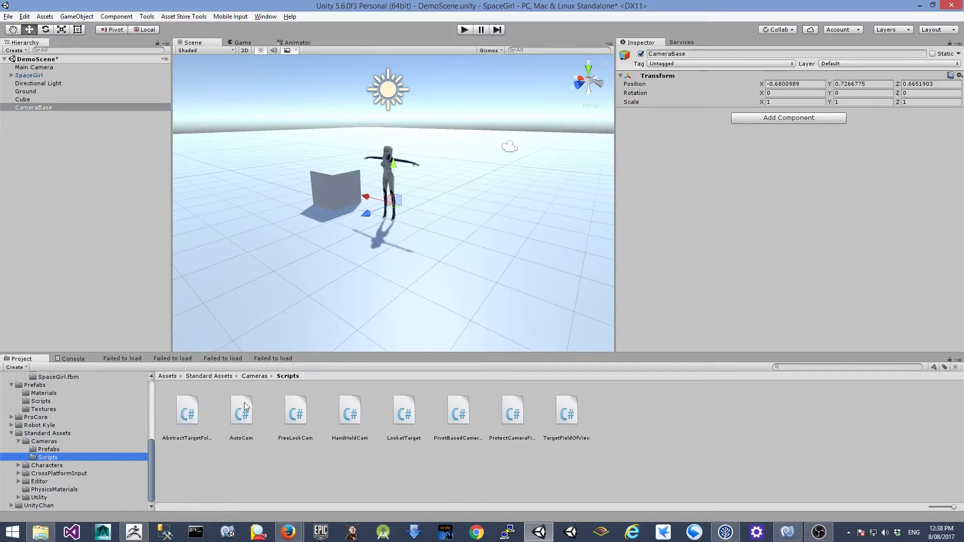
{"action": "left_click_drag", "start_coordinate": [234, 427], "coordinate": [36, 109]}
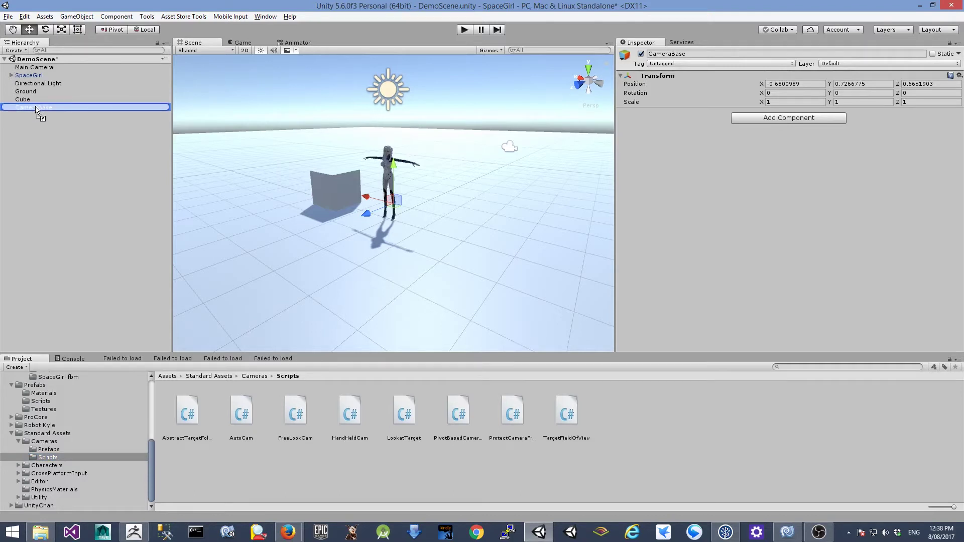
{"action": "left_click_drag", "start_coordinate": [36, 109], "coordinate": [35, 107]}
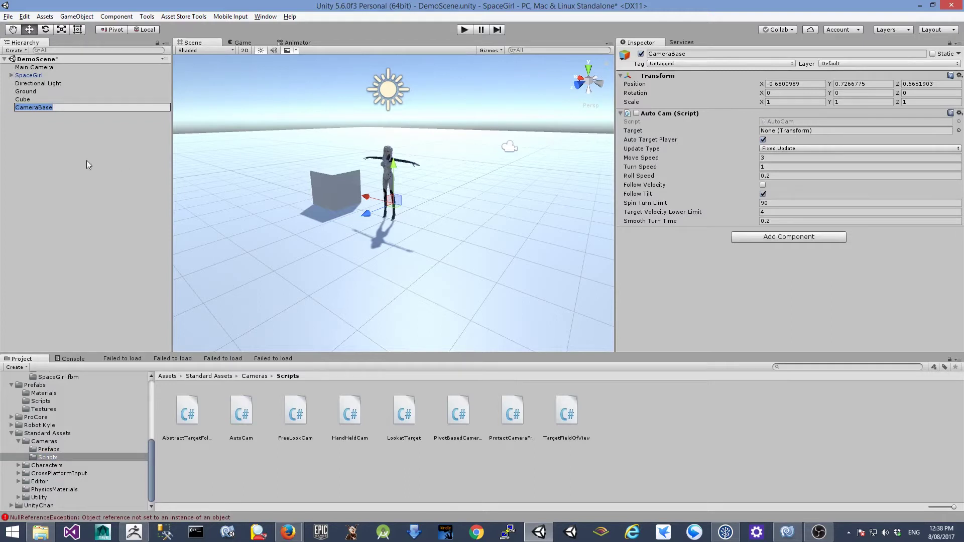
{"action": "left_click", "coordinate": [112, 161]}
Step: Assign SpaceGirl as the target of CameraBase's Auto Cam script and enable the script
{"action": "left_click", "coordinate": [25, 100]}
{"action": "left_click", "coordinate": [36, 107]}
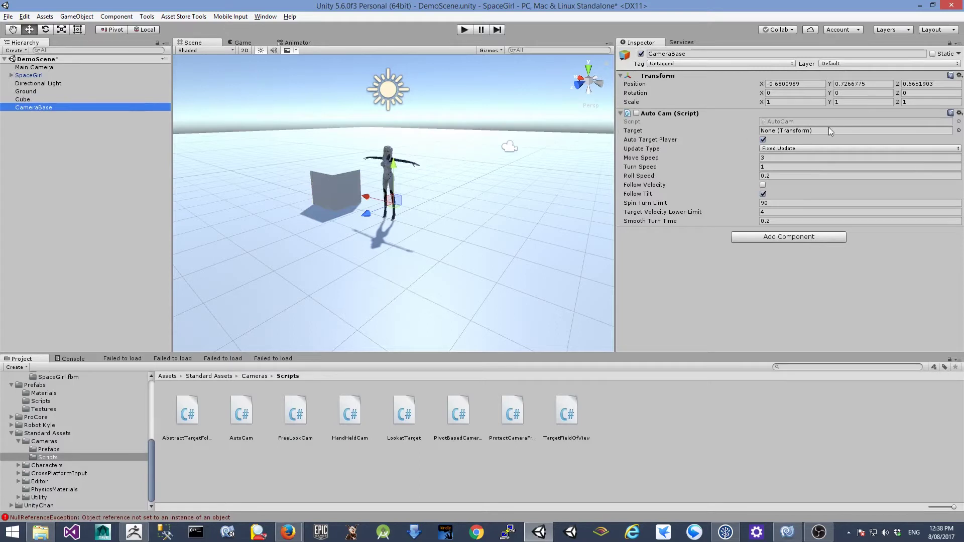
{"action": "left_click_drag", "start_coordinate": [34, 83], "coordinate": [785, 131]}
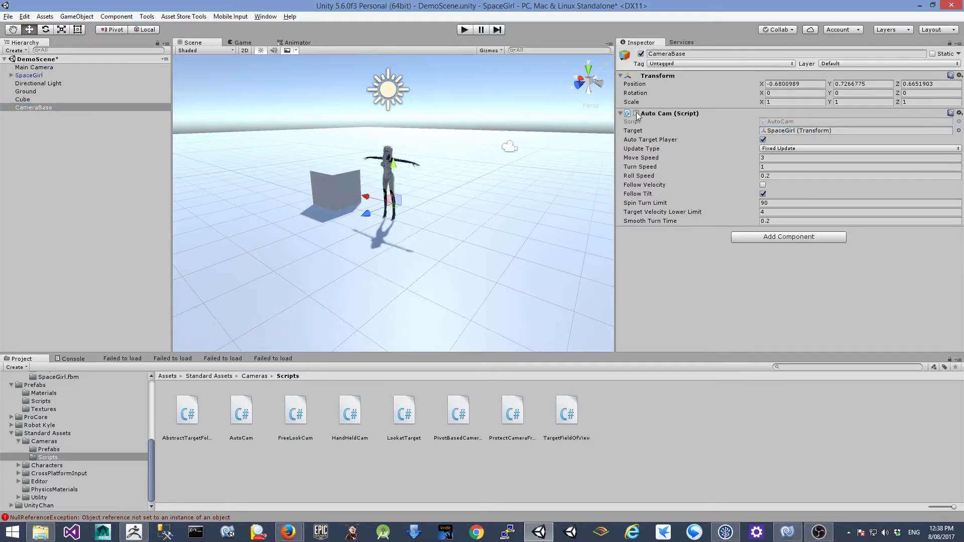
Step: Make Main Camera a child of CameraBase and set CameraBase's position to X 0, Y 0, Z 0
{"action": "left_click", "coordinate": [46, 68]}
{"action": "left_click_drag", "start_coordinate": [60, 115], "coordinate": [47, 107]}
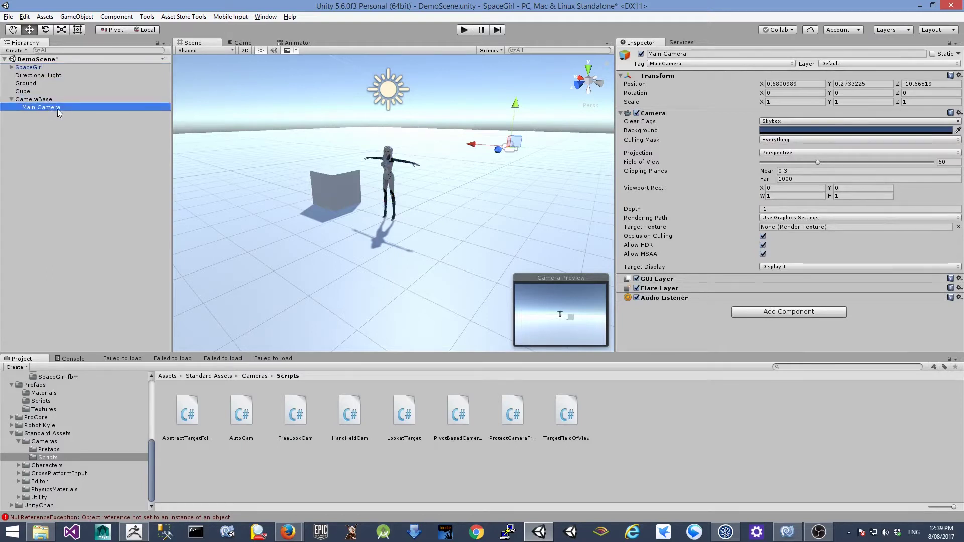
{"action": "left_click", "coordinate": [50, 100]}
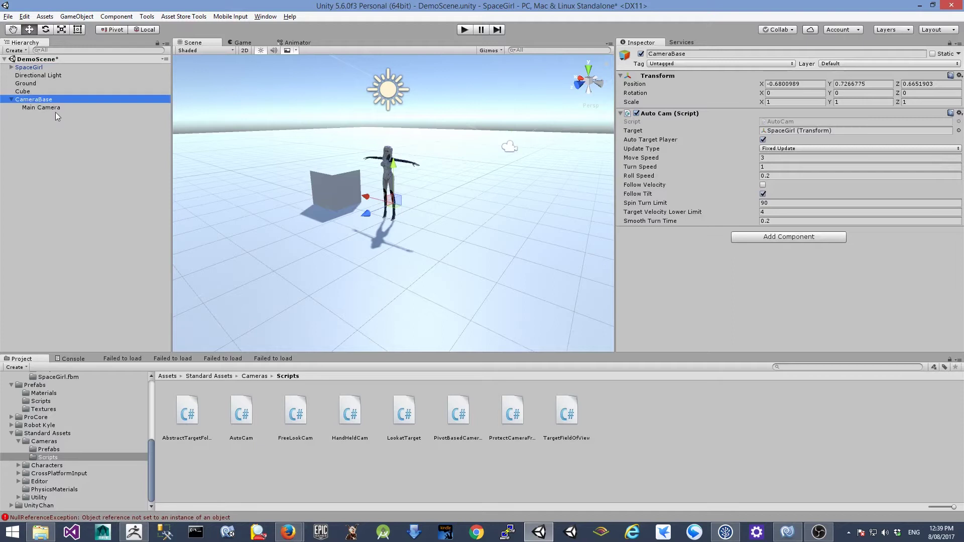
{"action": "left_click", "coordinate": [800, 84]}
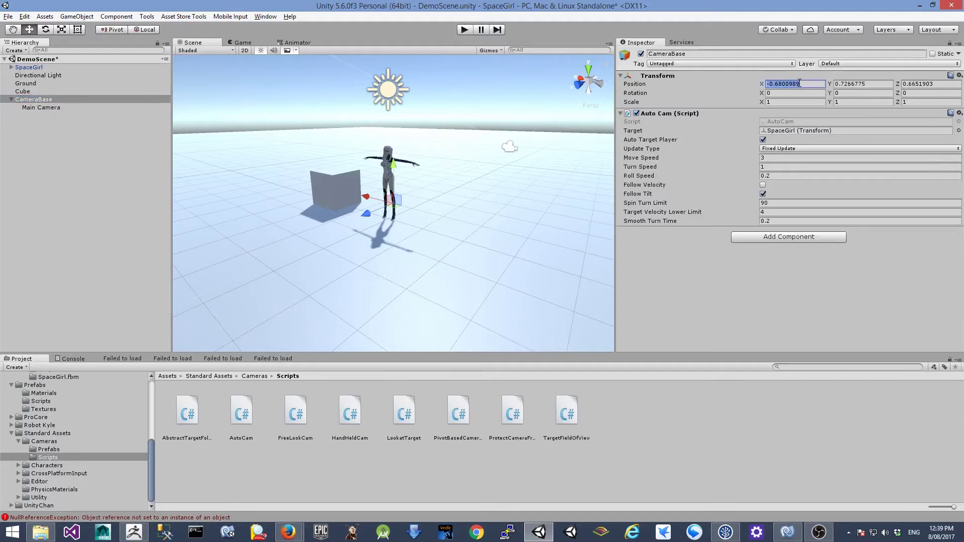
{"action": "type", "text": "0"}
{"action": "left_click", "coordinate": [838, 84]}
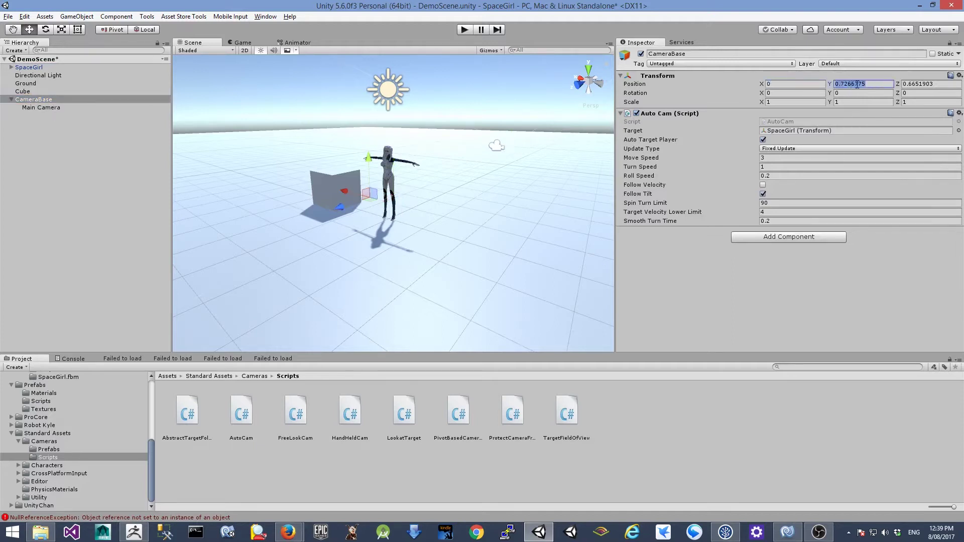
{"action": "type", "text": "0"}
{"action": "left_click", "coordinate": [938, 84]}
{"action": "type", "text": "0"}
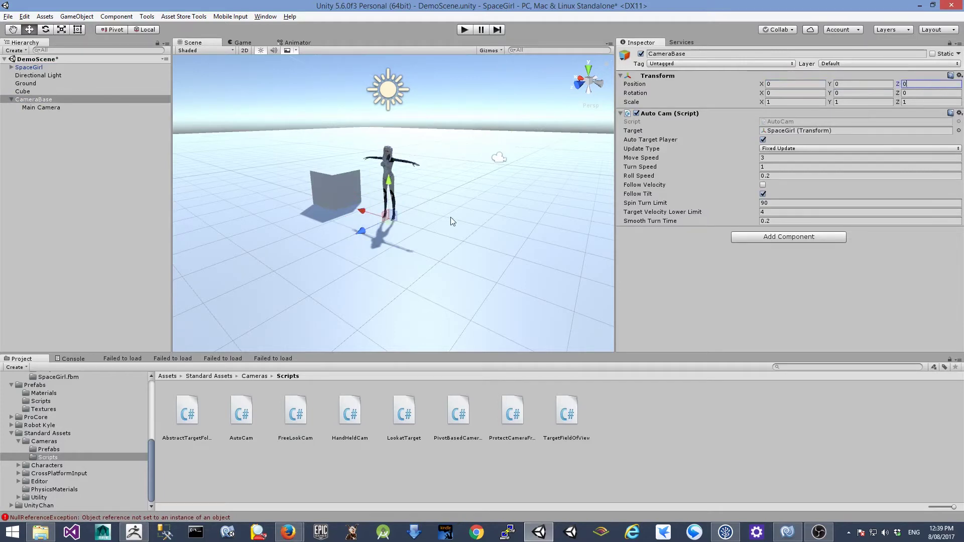
Step: Move the Main Camera to the other side of SpaceGirl and raise it, to about Y 2.09 and Z 2.48
{"action": "left_click_drag", "start_coordinate": [464, 223], "coordinate": [384, 221], "text": "alt"}
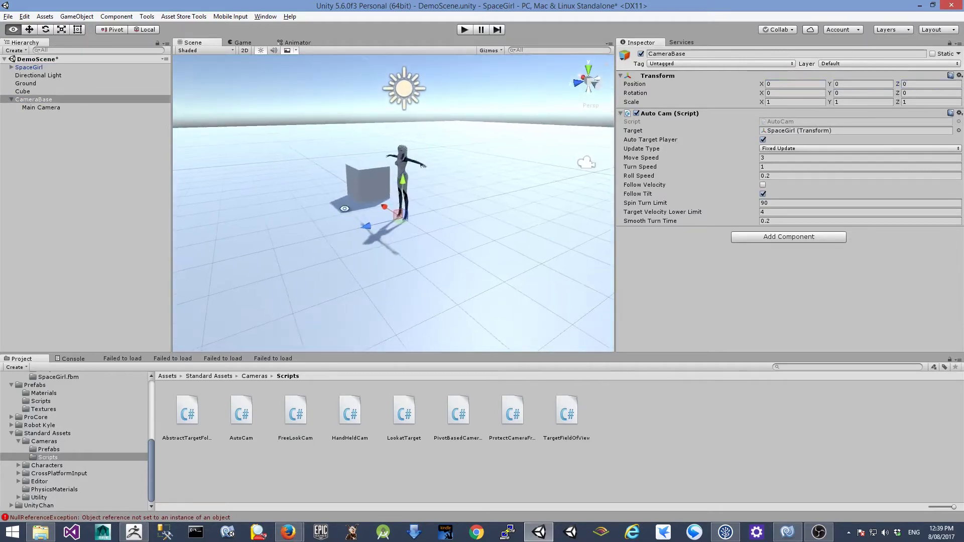
{"action": "left_click", "coordinate": [52, 107]}
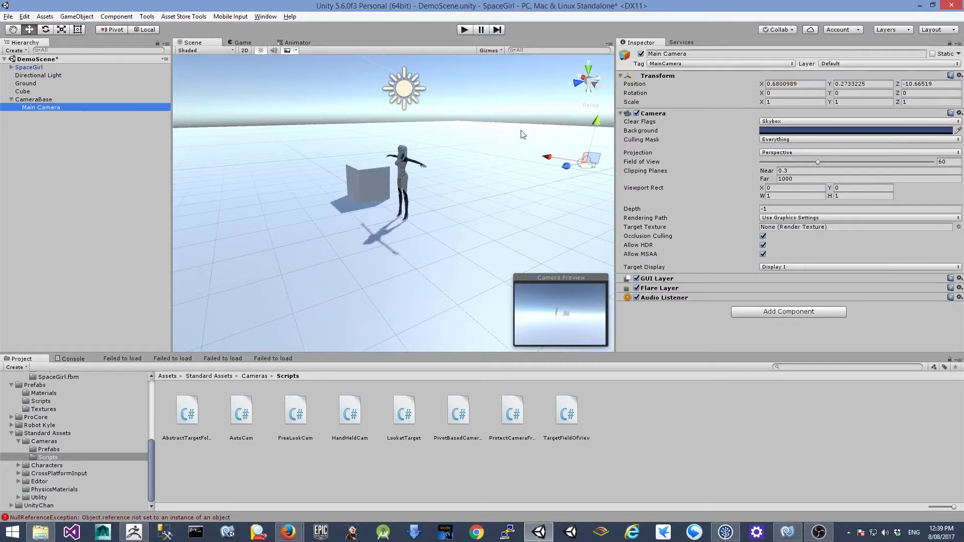
{"action": "left_click_drag", "start_coordinate": [538, 174], "coordinate": [452, 191], "text": "alt"}
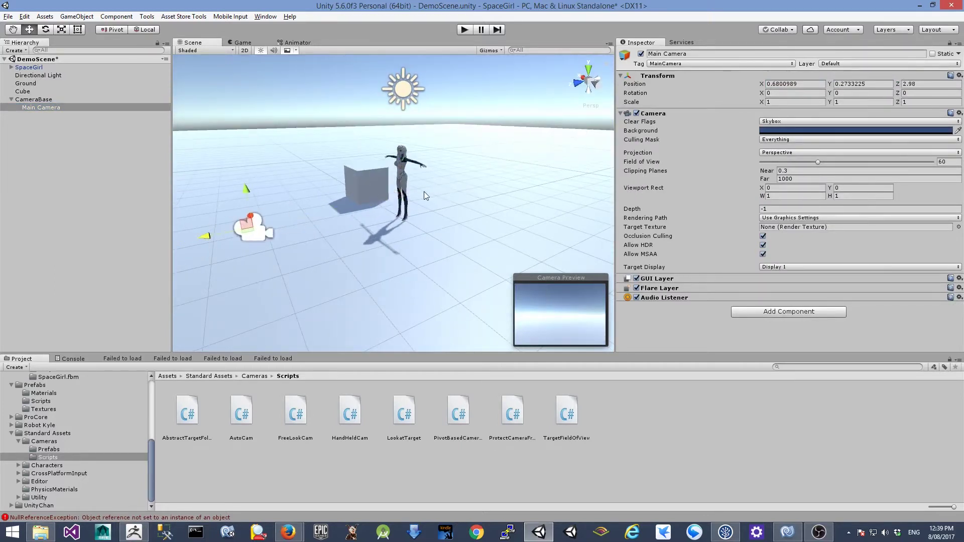
{"action": "left_click_drag", "start_coordinate": [287, 183], "coordinate": [287, 109]}
{"action": "right_click_drag", "start_coordinate": [303, 125], "coordinate": [83, 117]}
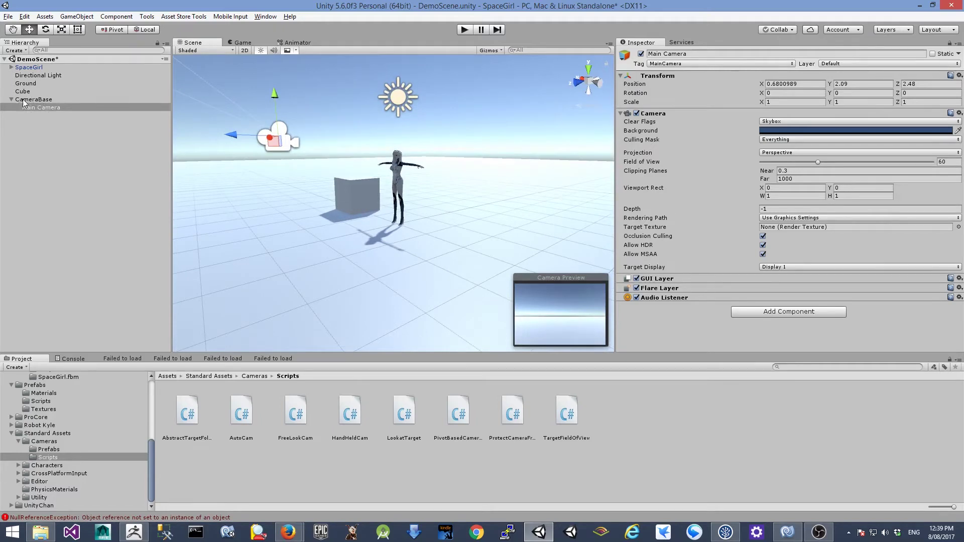
Step: Set the Main Camera's position to X 0, Y 2, Z 3
{"action": "left_click", "coordinate": [803, 84]}
{"action": "type", "text": "0"}
{"action": "left_click", "coordinate": [915, 84]}
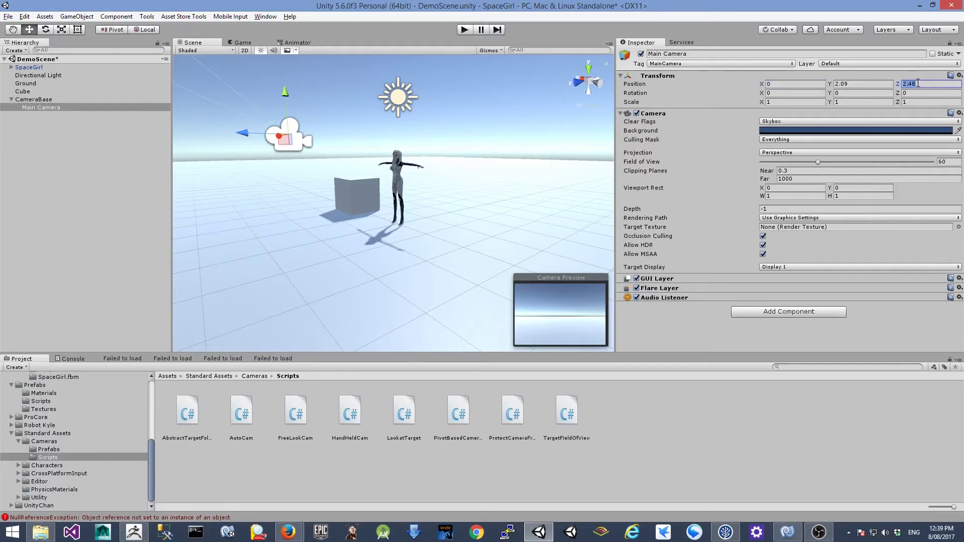
{"action": "type", "text": "3"}
{"action": "left_click", "coordinate": [876, 88]}
{"action": "type", "text": "3"}
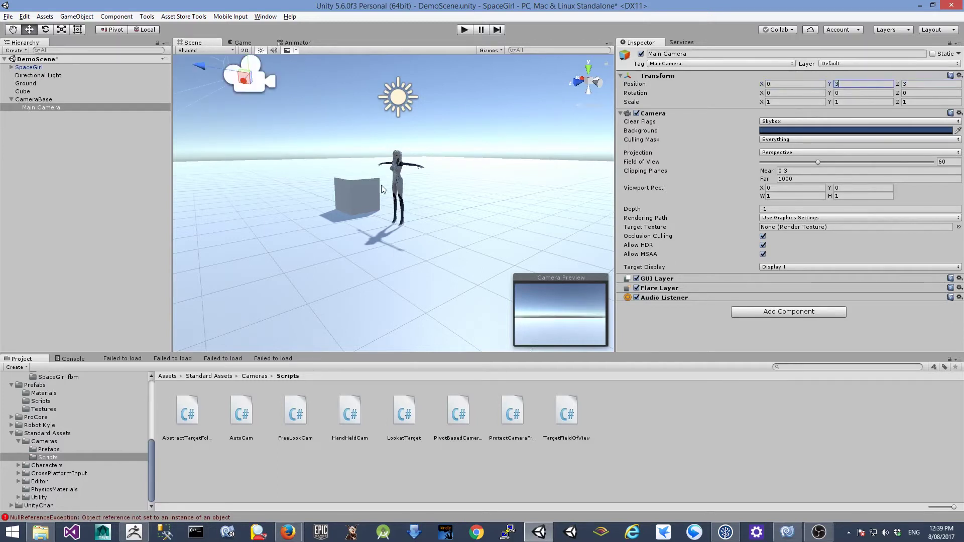
{"action": "left_click_drag", "start_coordinate": [461, 169], "coordinate": [254, 230], "text": "alt"}
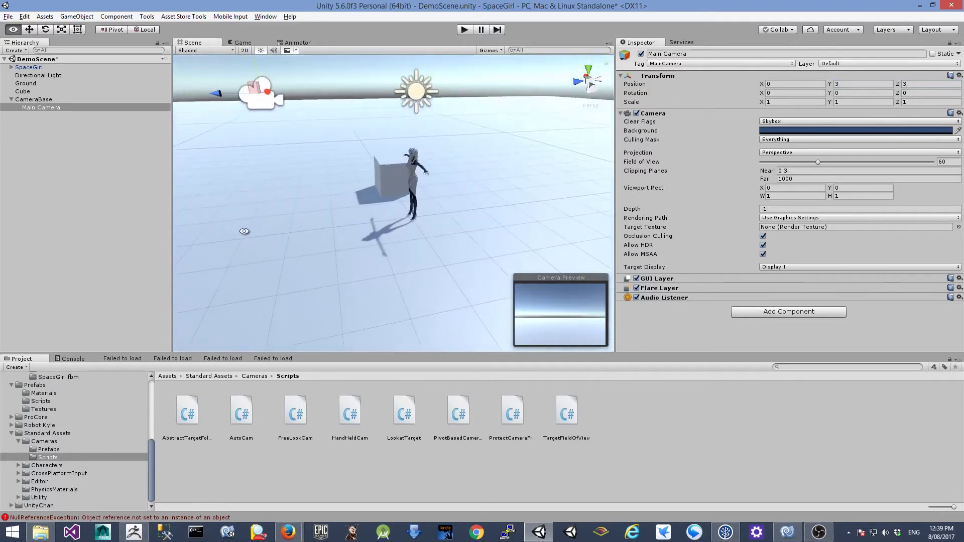
{"action": "type", "text": "2"}
Step: Rotate the Main Camera to Y 180 and tilt it down to about X 9.53 so it faces SpaceGirl
{"action": "left_click", "coordinate": [864, 93]}
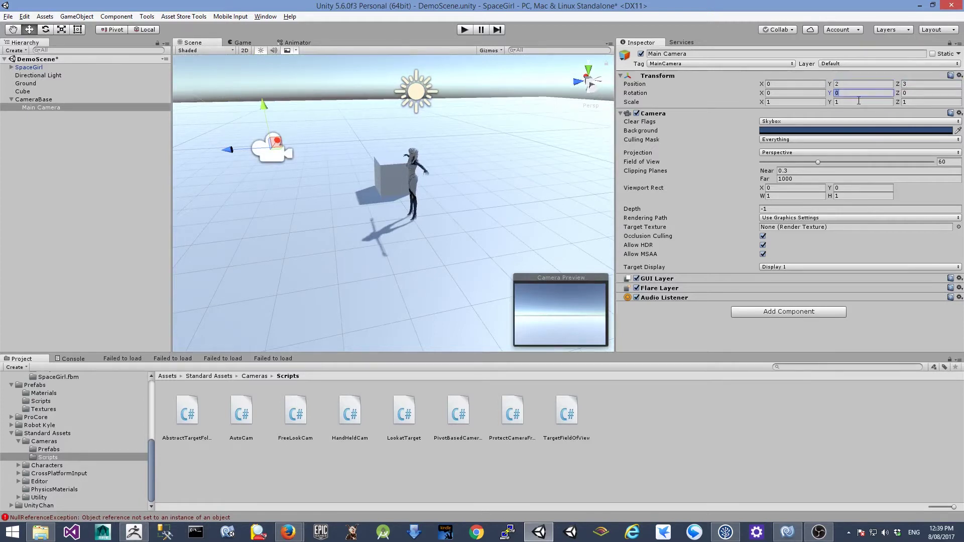
{"action": "left_click", "coordinate": [865, 84]}
{"action": "type", "text": "180"}
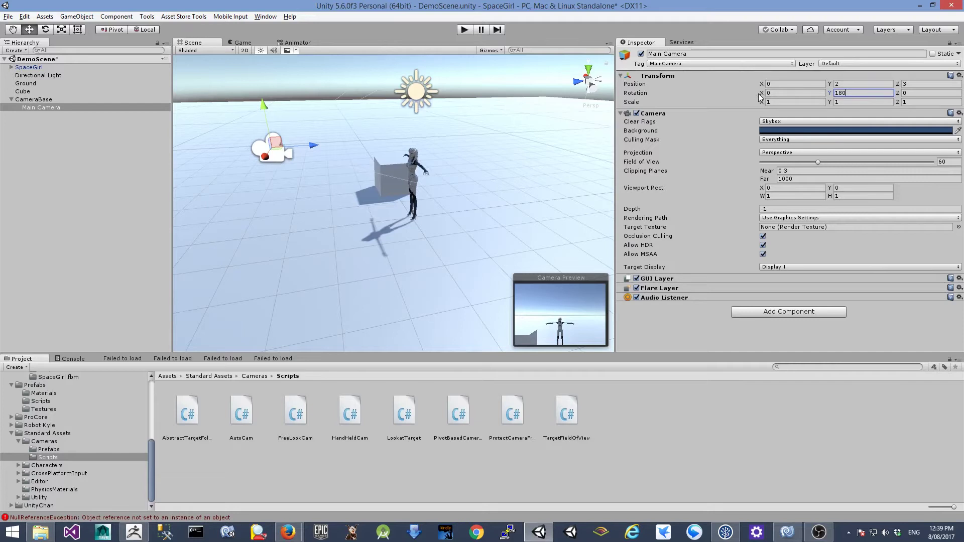
{"action": "left_click_drag", "start_coordinate": [761, 95], "coordinate": [922, 107]}
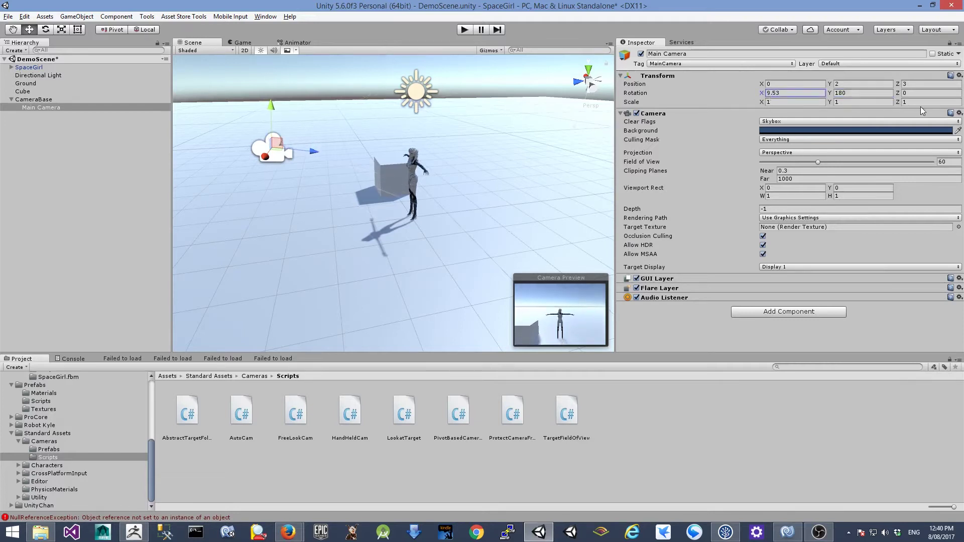
Step: Run the scene and dock the Game view beneath the Scene view so both can be watched together
{"action": "left_click", "coordinate": [465, 29]}
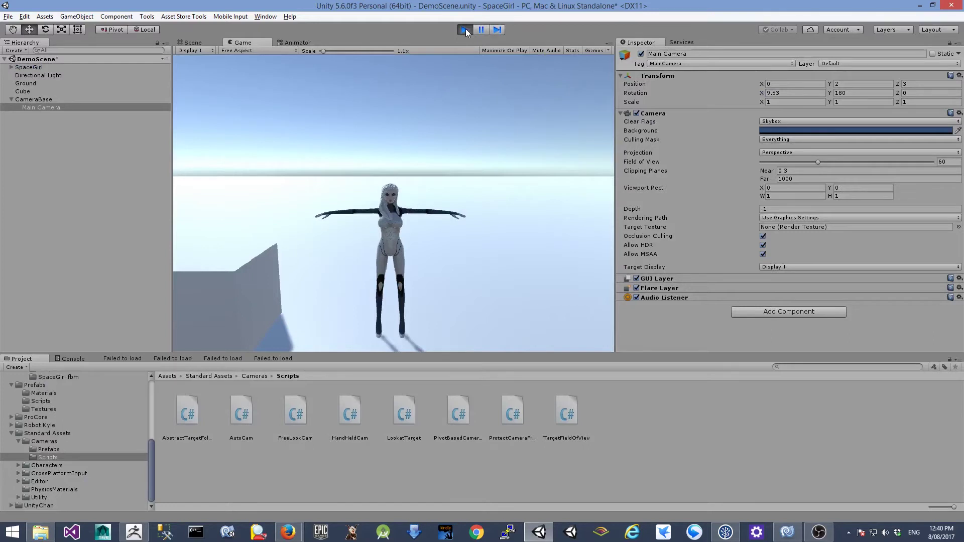
{"action": "left_click", "coordinate": [194, 43]}
{"action": "left_click_drag", "start_coordinate": [297, 42], "coordinate": [378, 75]}
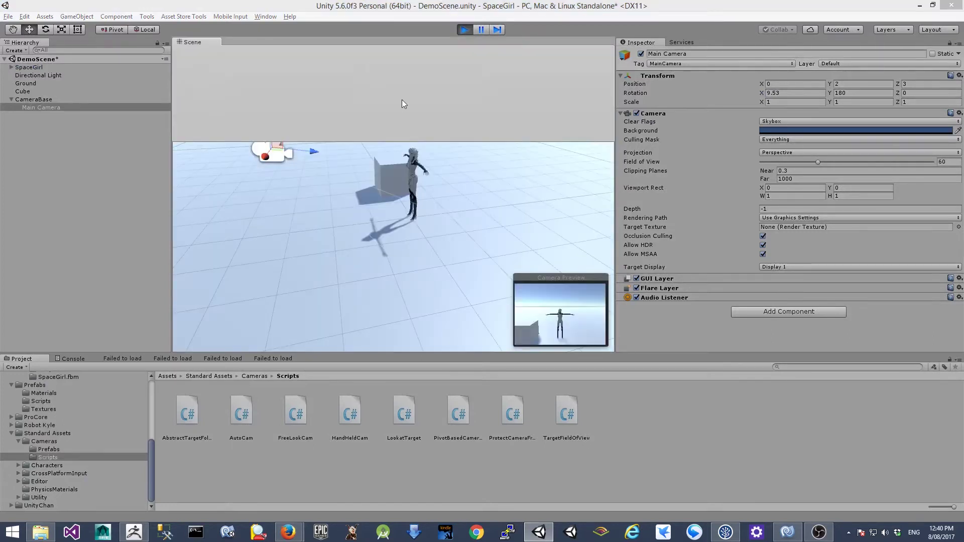
{"action": "left_click_drag", "start_coordinate": [402, 104], "coordinate": [405, 113]}
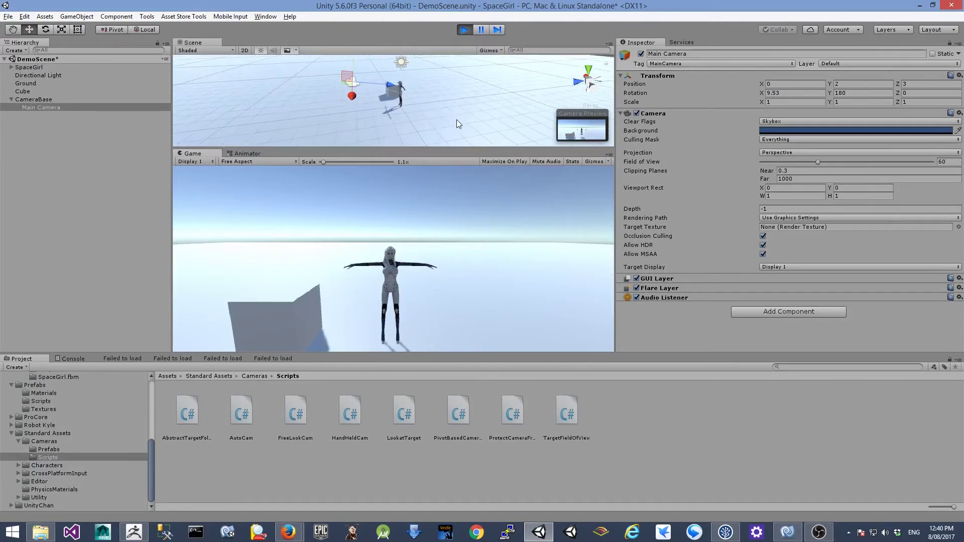
Step: Test the camera follow by moving SpaceGirl sideways to about X -0.64, then stop the run and re-dock the Game view beside the Scene view
{"action": "left_click", "coordinate": [65, 69]}
{"action": "mouse_move", "coordinate": [378, 116]}
{"action": "left_mouse_down", "text": "alt"}
{"action": "mouse_move", "coordinate": [386, 118]}
{"action": "mouse_move", "coordinate": [374, 102]}
{"action": "mouse_move", "coordinate": [382, 103]}
{"action": "mouse_move", "coordinate": [357, 100]}
{"action": "mouse_move", "coordinate": [369, 106]}
{"action": "left_mouse_up", "text": "alt"}
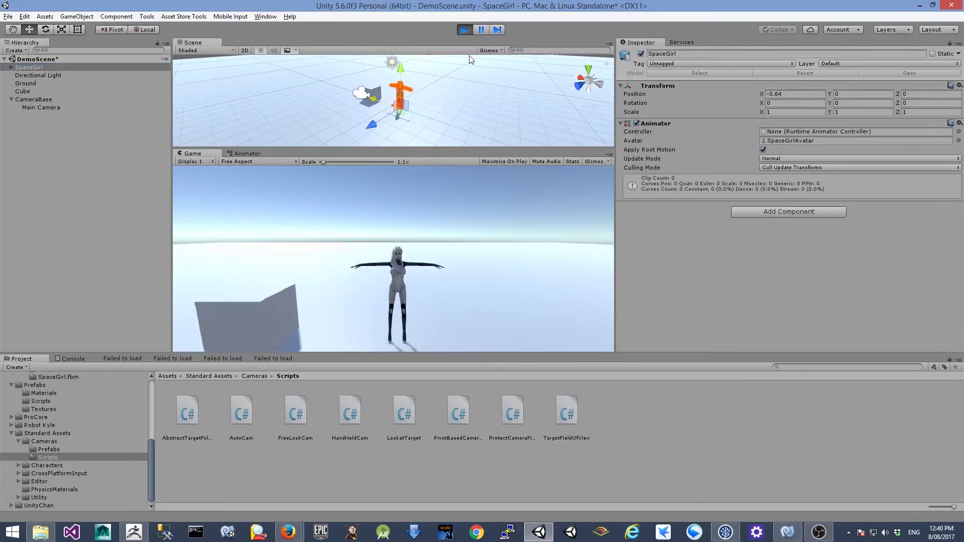
{"action": "left_click", "coordinate": [464, 29]}
{"action": "left_click_drag", "start_coordinate": [208, 41], "coordinate": [216, 153]}
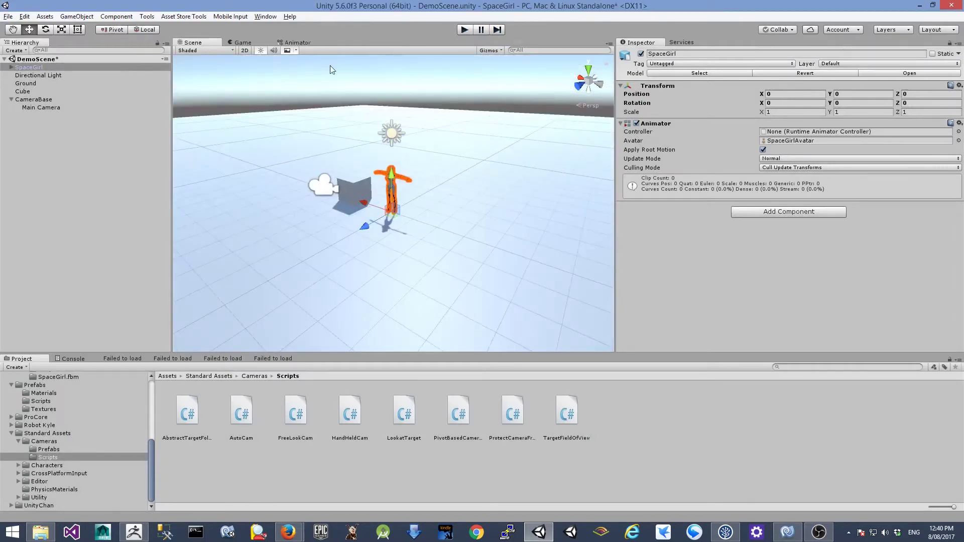
Step: Add a Rigidbody physics component to SpaceGirl
{"action": "left_click_drag", "start_coordinate": [396, 149], "coordinate": [392, 174], "text": "alt"}
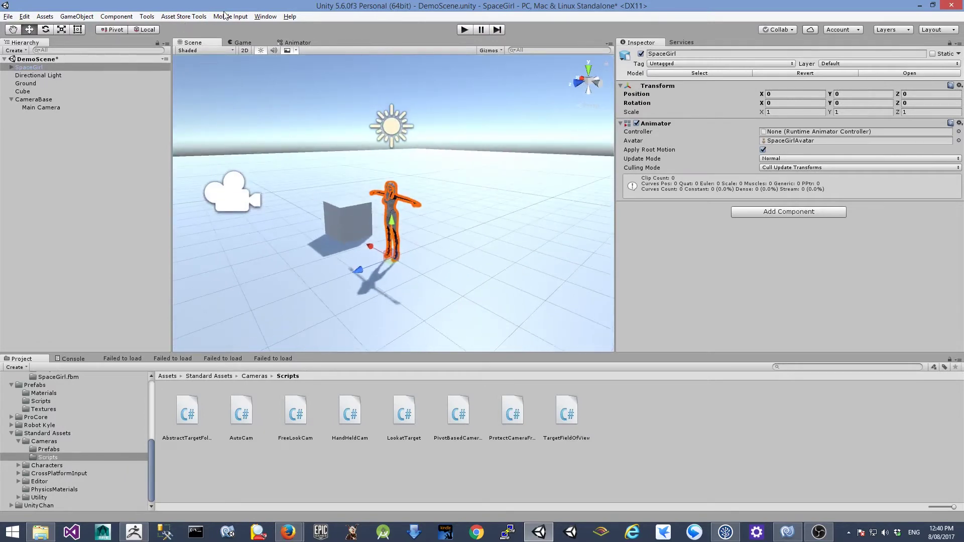
{"action": "left_click", "coordinate": [116, 16]}
{"action": "left_click", "coordinate": [53, 58]}
{"action": "left_click", "coordinate": [48, 67]}
{"action": "left_click", "coordinate": [122, 18]}
{"action": "mouse_move", "coordinate": [154, 62]}
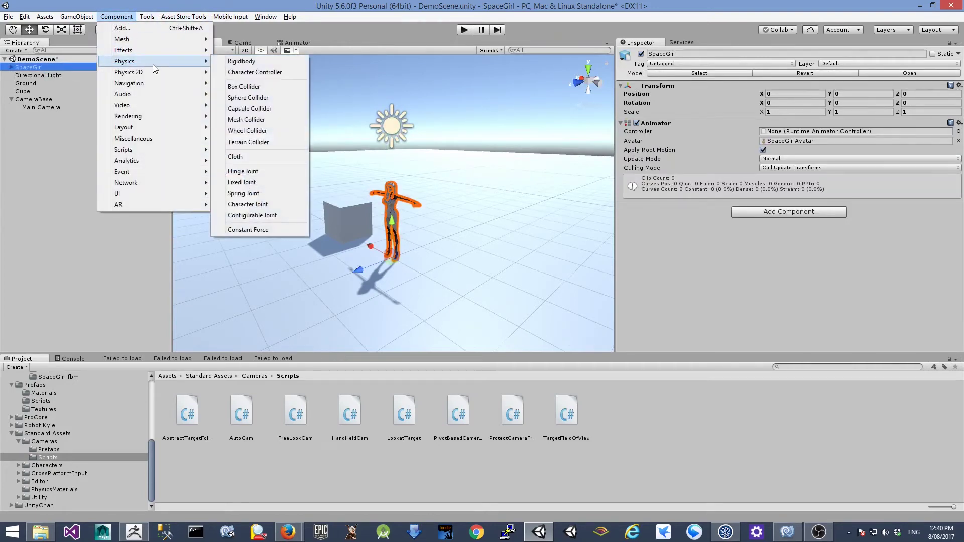
{"action": "left_click", "coordinate": [274, 61]}
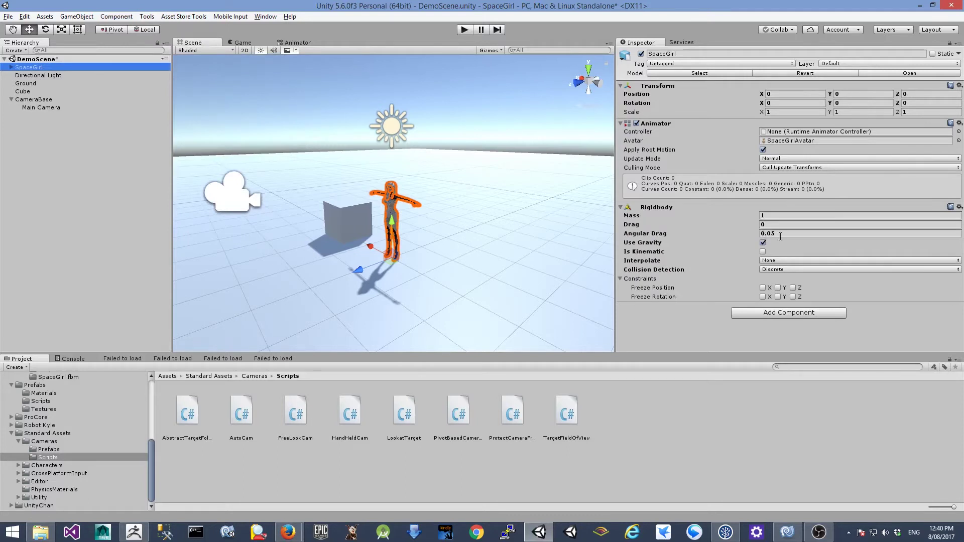
Step: Set SpaceGirl's Rigidbody mass to 50 and freeze its rotation on X, Y and Z
{"action": "left_click", "coordinate": [780, 216]}
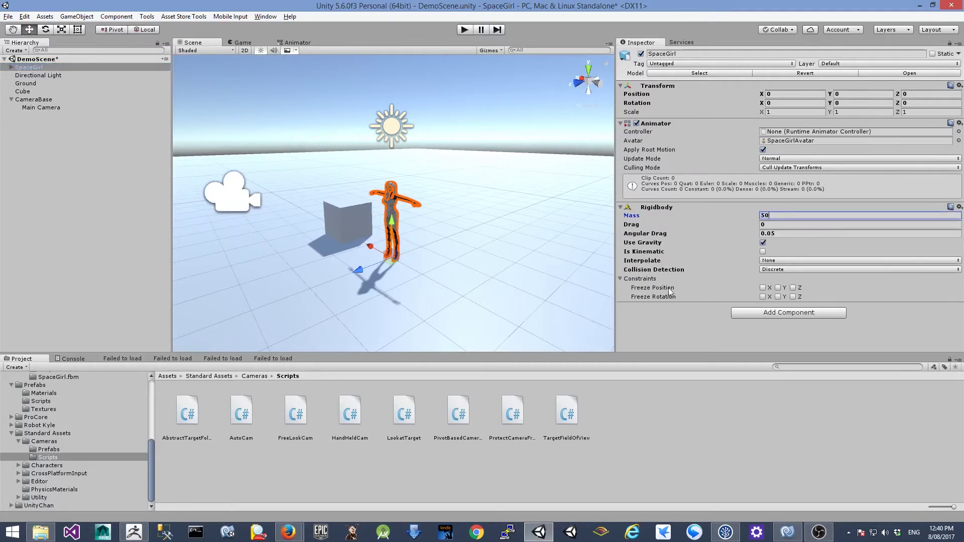
{"action": "left_click", "coordinate": [763, 297]}
{"action": "left_click", "coordinate": [778, 297]}
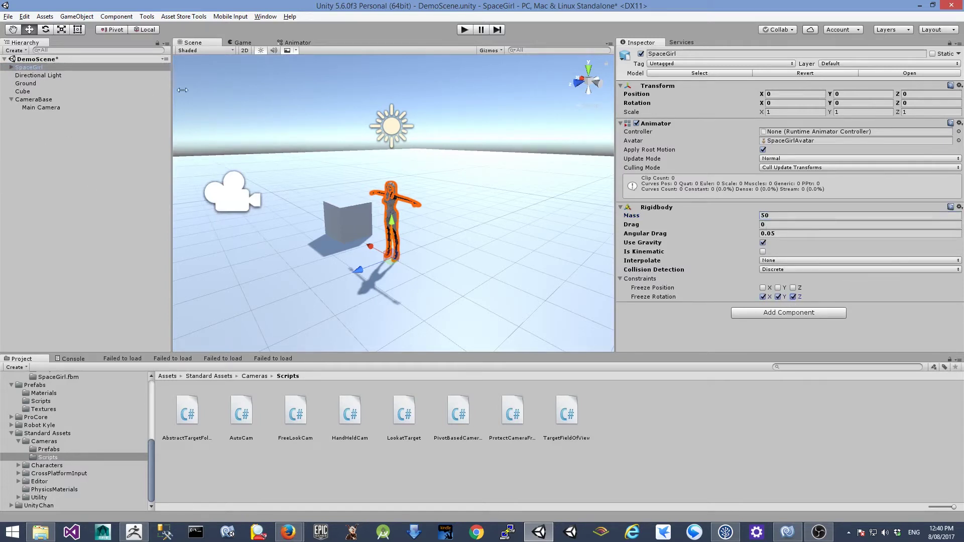
Step: Add a Capsule Collider to SpaceGirl with a height of 1.8 and its center at Y 0.9
{"action": "left_click", "coordinate": [76, 16]}
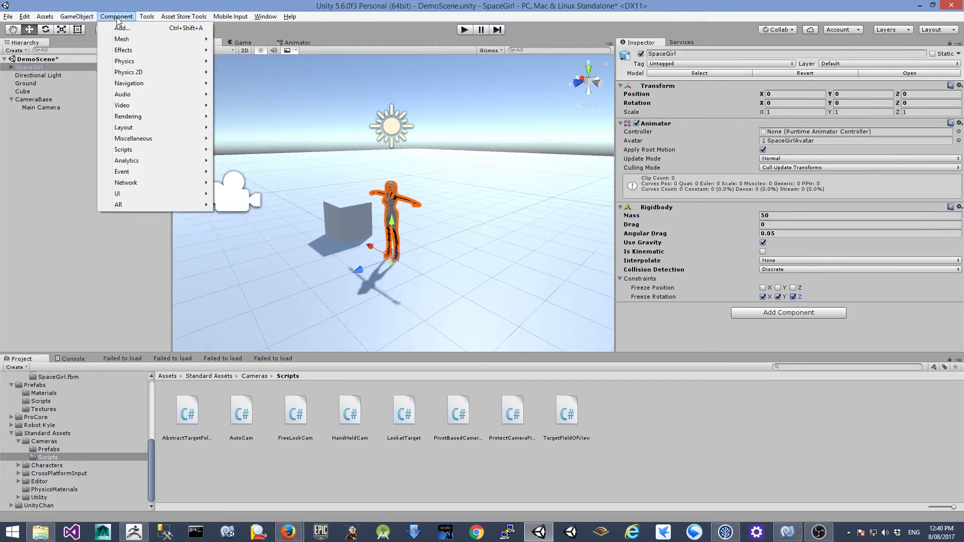
{"action": "mouse_move", "coordinate": [167, 62]}
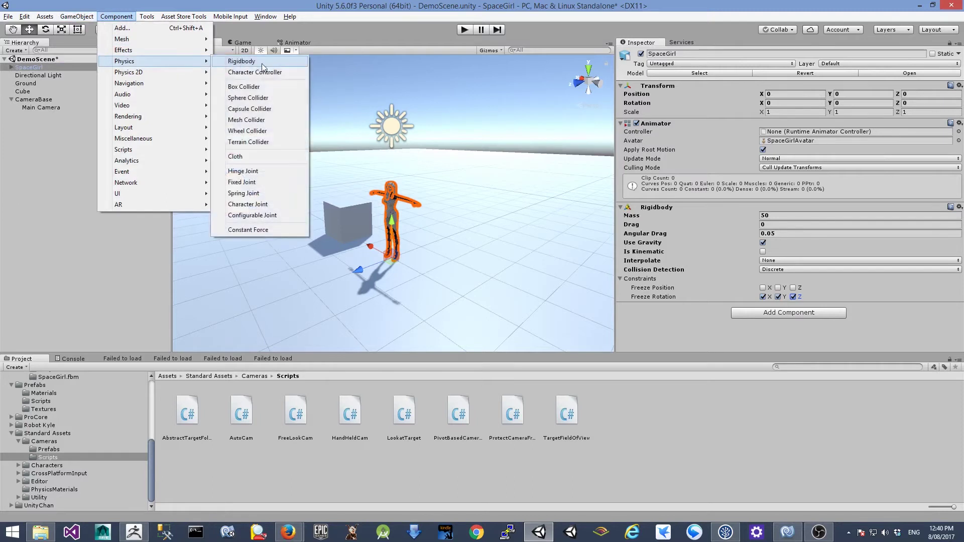
{"action": "left_click", "coordinate": [279, 107]}
{"action": "scroll", "coordinate": [814, 293], "scroll_direction": "down", "scroll_amount": 3}
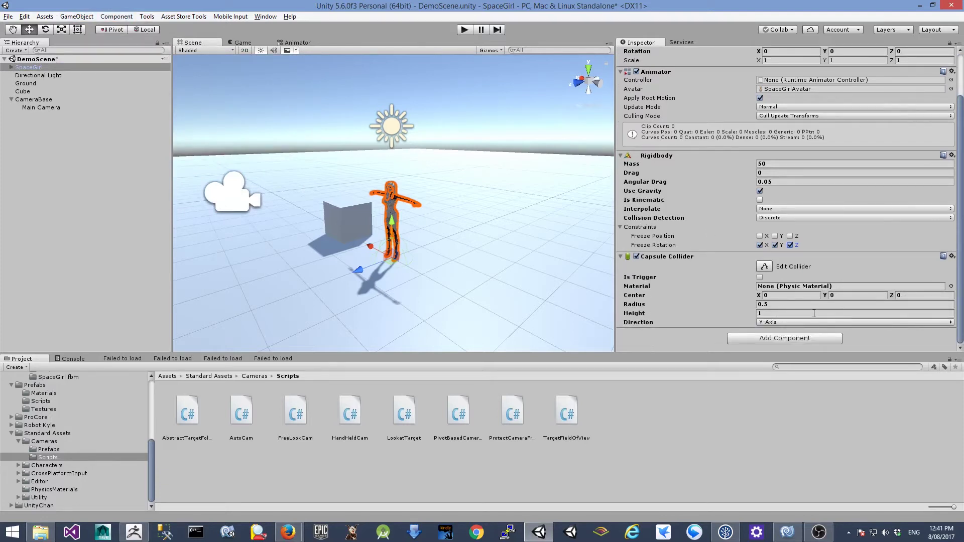
{"action": "left_click", "coordinate": [778, 314]}
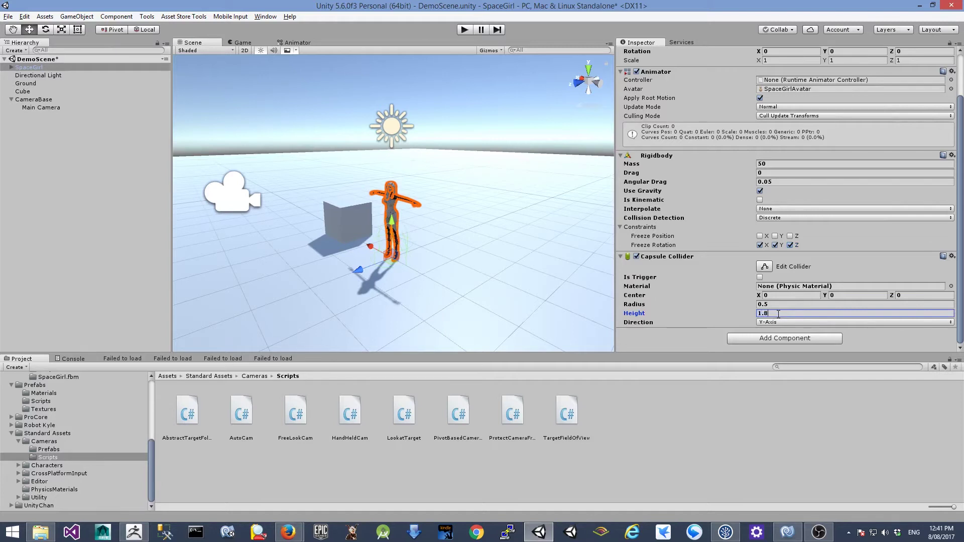
{"action": "left_click", "coordinate": [851, 296]}
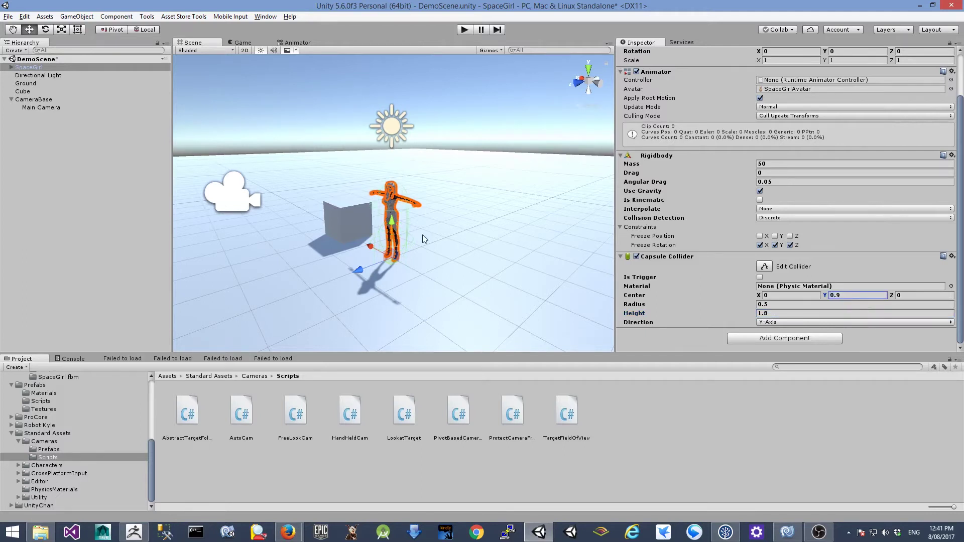
Step: Set the radius of SpaceGirl's Capsule Collider to 0.2 so it fits closely around the body
{"action": "scroll", "coordinate": [430, 241], "scroll_direction": "up", "scroll_amount": 10}
{"action": "left_click_drag", "start_coordinate": [437, 260], "coordinate": [521, 151], "text": "alt"}
{"action": "left_click_drag", "start_coordinate": [470, 238], "coordinate": [459, 253], "text": "alt"}
{"action": "left_click", "coordinate": [778, 304]}
{"action": "key", "text": "BackSpace"}
{"action": "type", "text": "3"}
{"action": "key", "text": "BackSpace"}
{"action": "type", "text": "2"}
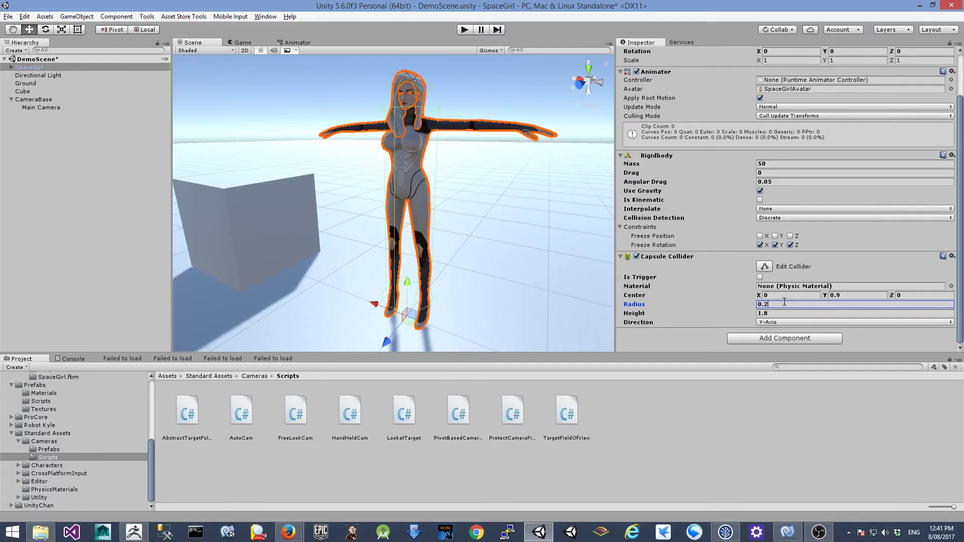